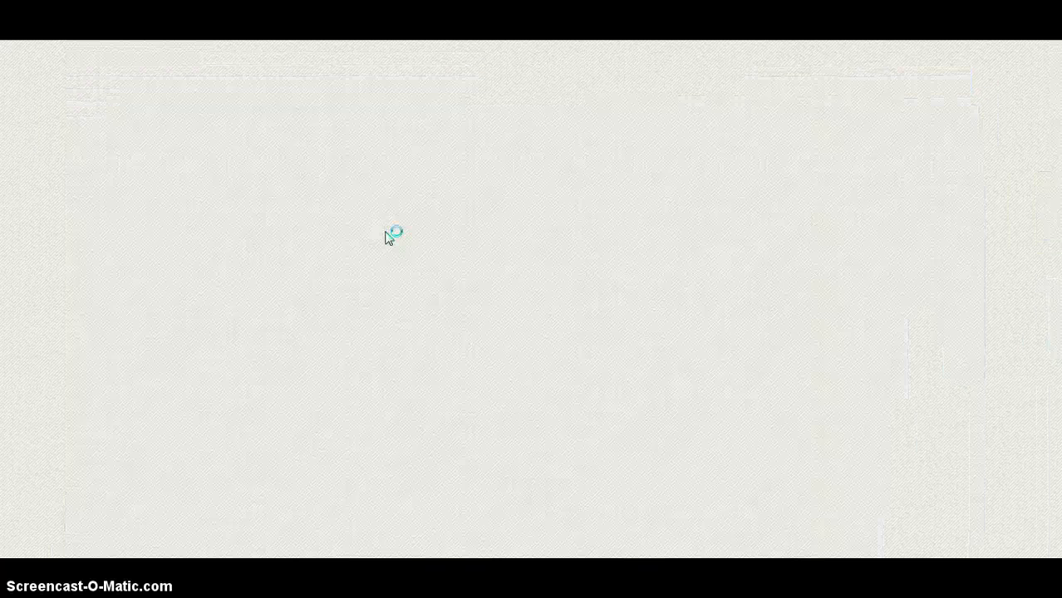
- Open the design settings of My First App and examine the homescreen preview across the device mockups
{"action": "left_click", "coordinate": [507, 382]}
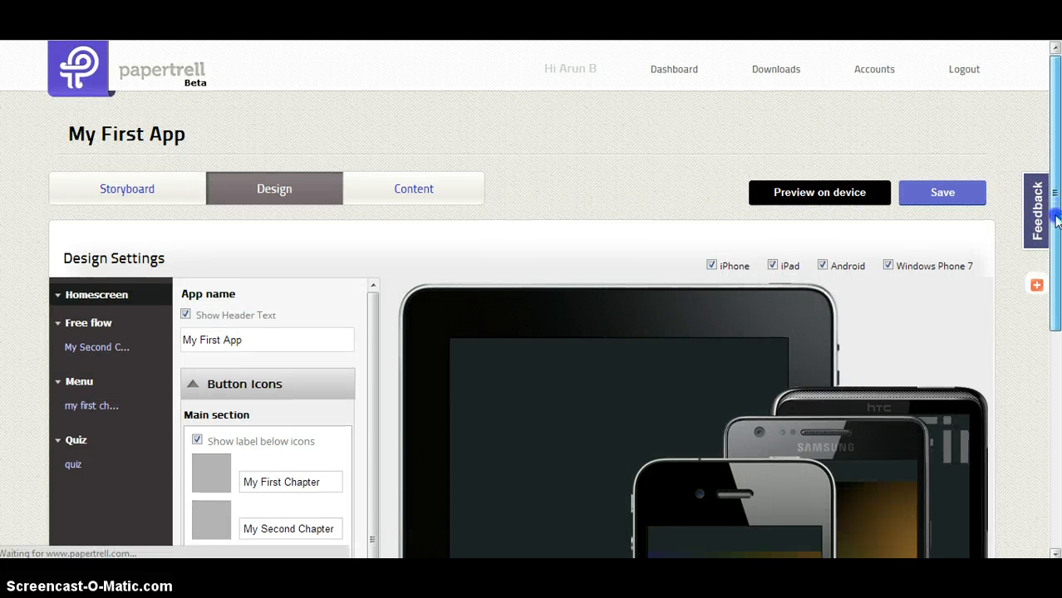
{"action": "scroll", "coordinate": [1054, 217], "scroll_direction": "down", "scroll_amount": 3}
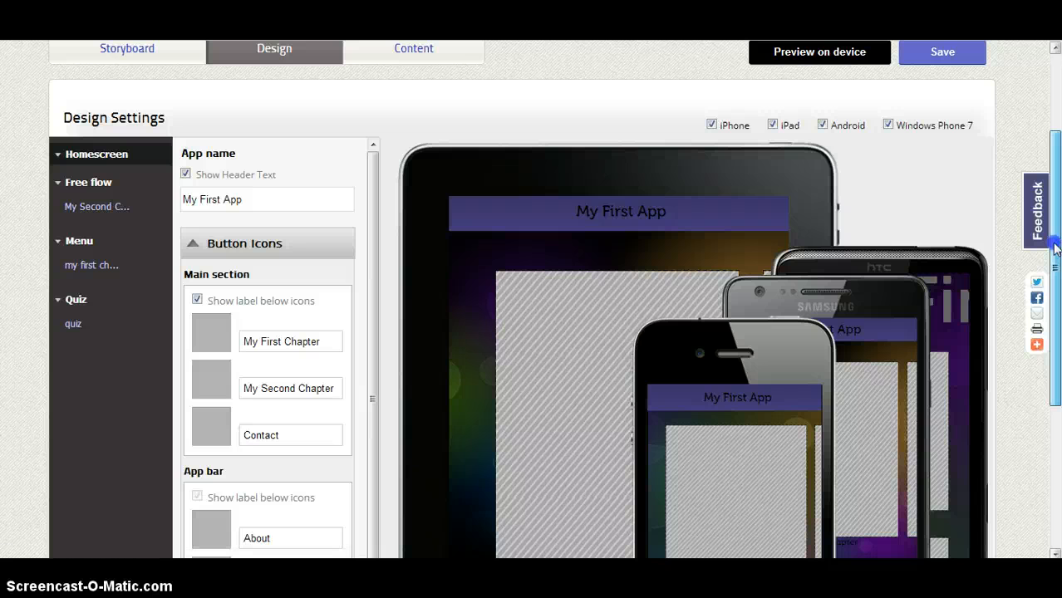
{"action": "left_click_drag", "start_coordinate": [1054, 247], "coordinate": [1052, 291]}
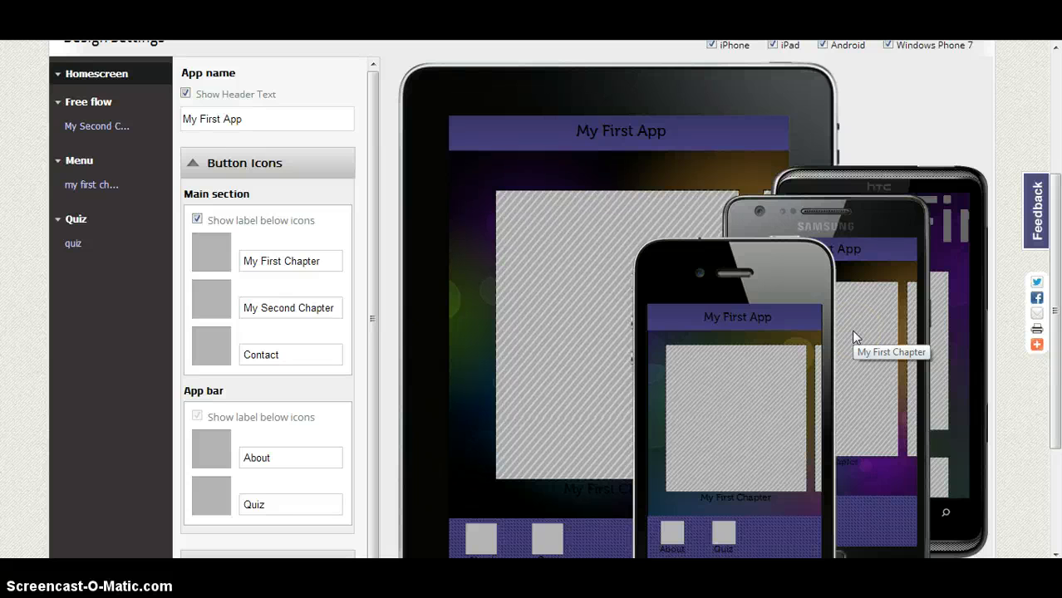
{"action": "left_click", "coordinate": [763, 308]}
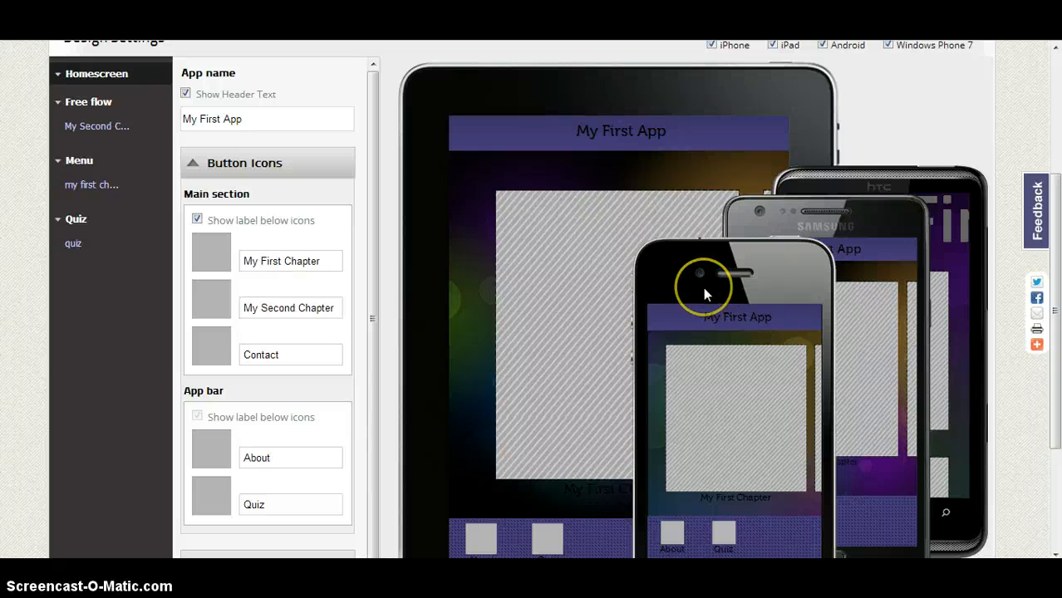
{"action": "scroll", "coordinate": [704, 286], "scroll_direction": "up", "scroll_amount": 2}
{"action": "left_click", "coordinate": [545, 292]}
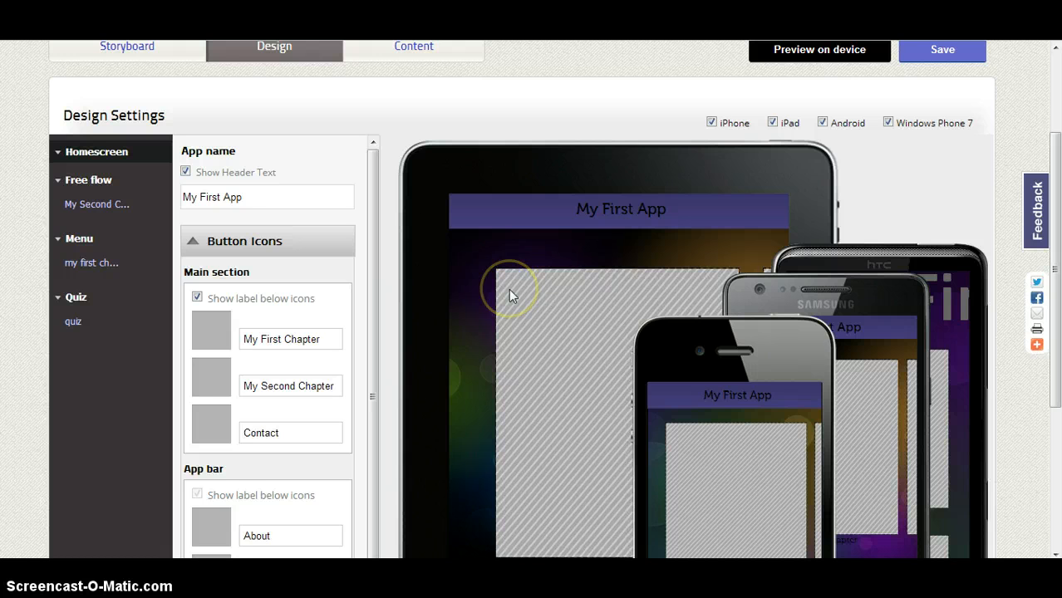
{"action": "scroll", "coordinate": [510, 296], "scroll_direction": "up", "scroll_amount": 4}
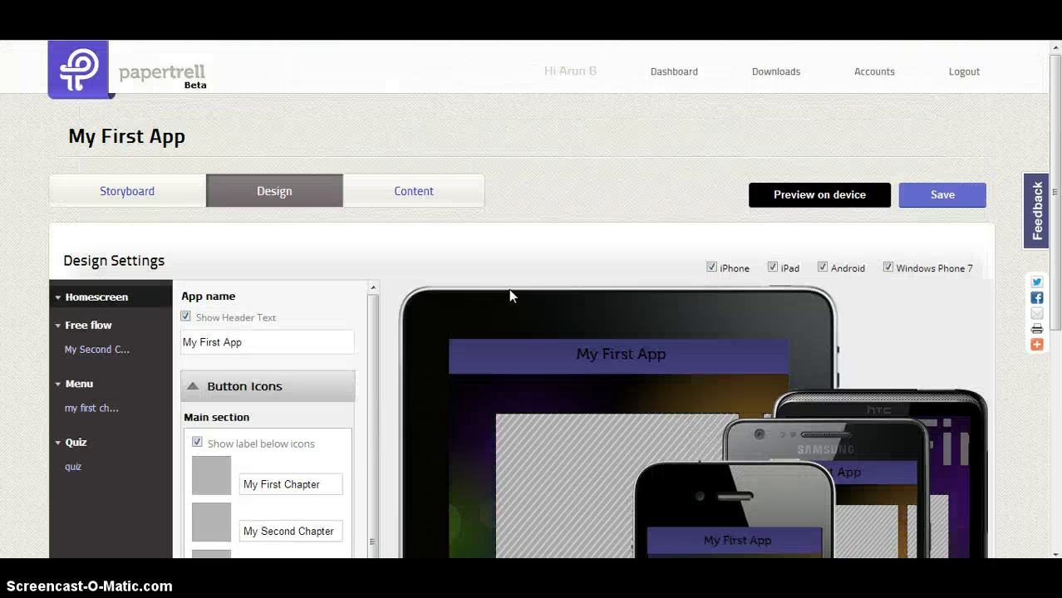
{"action": "scroll", "coordinate": [510, 291], "scroll_direction": "down", "scroll_amount": 2}
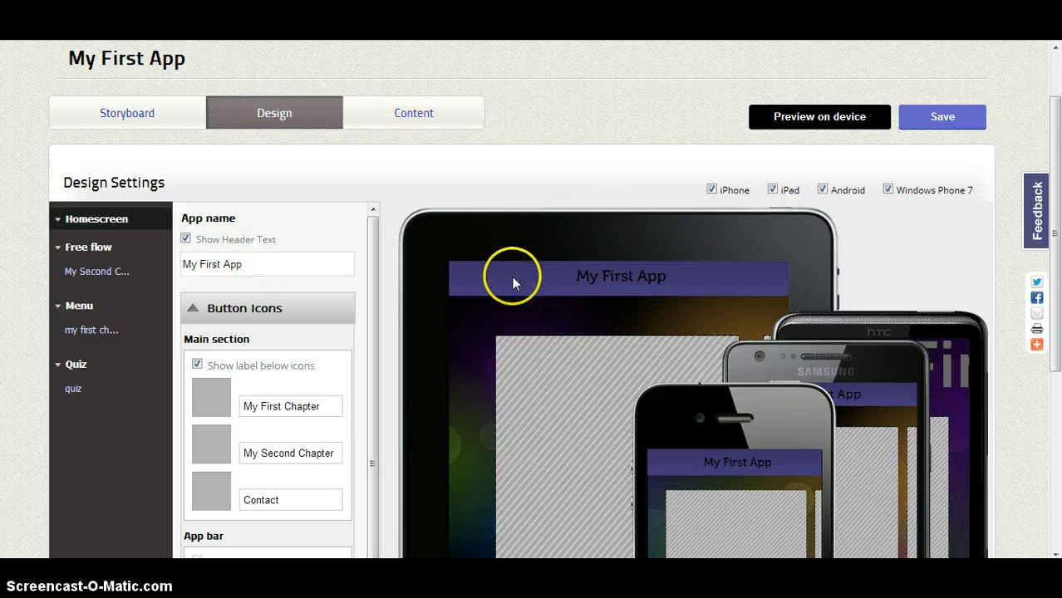
{"action": "scroll", "coordinate": [512, 276], "scroll_direction": "down", "scroll_amount": 1}
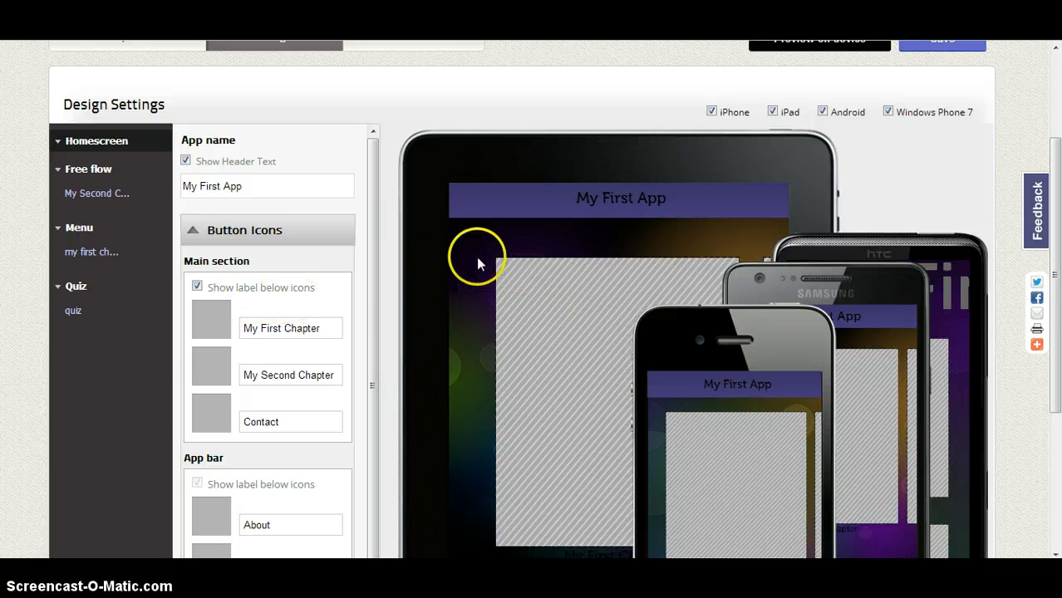
{"action": "scroll", "coordinate": [477, 255], "scroll_direction": "down", "scroll_amount": 1}
- Collapse the Button Icons section and hide the homescreen's header text
{"action": "left_click", "coordinate": [192, 152]}
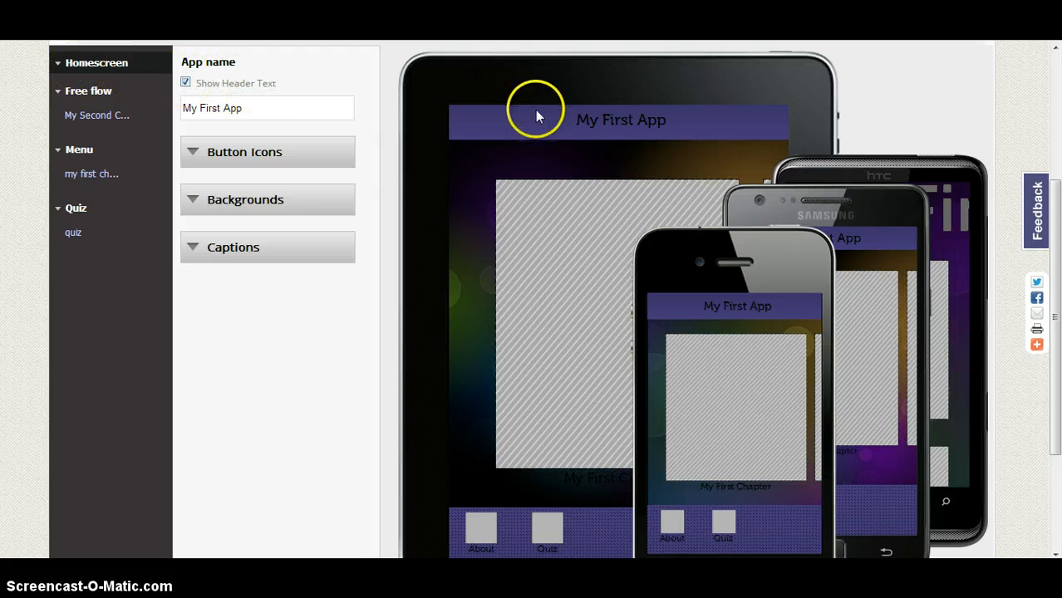
{"action": "left_click", "coordinate": [186, 85]}
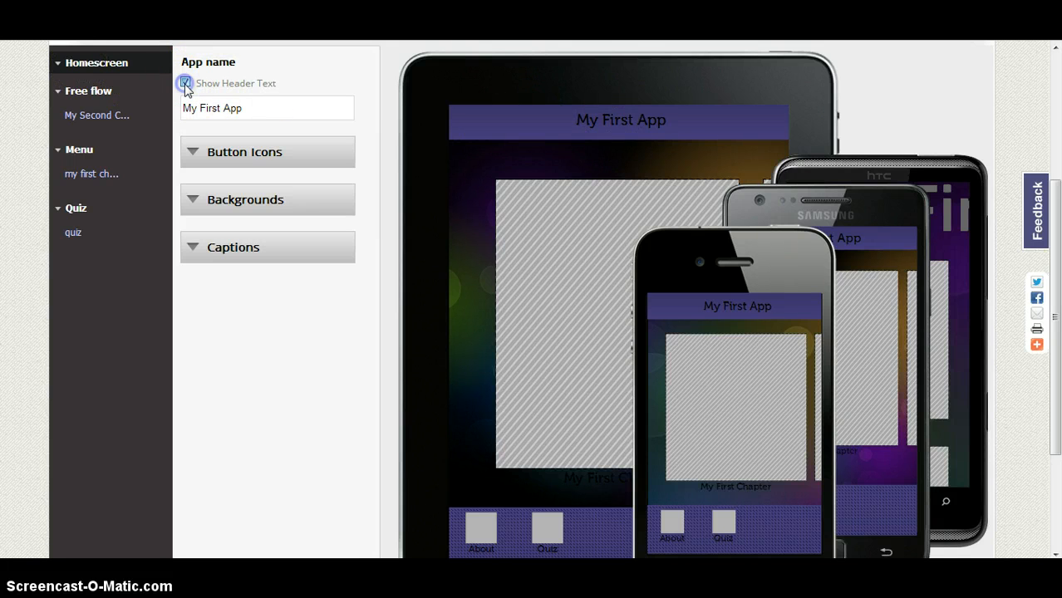
{"action": "left_click", "coordinate": [185, 84]}
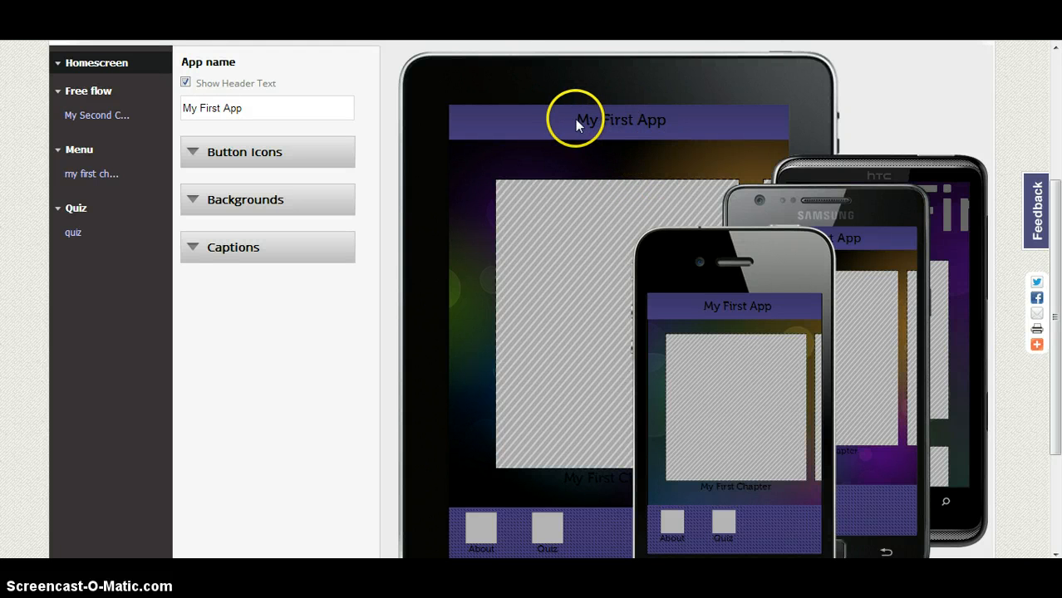
{"action": "left_click_drag", "start_coordinate": [577, 119], "coordinate": [677, 118]}
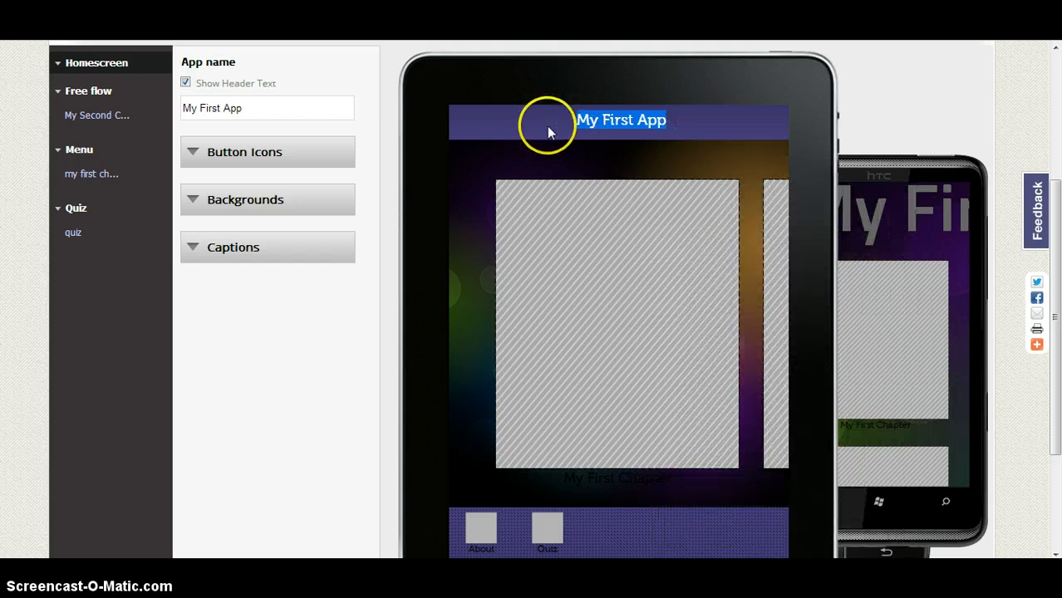
{"action": "left_click", "coordinate": [552, 125]}
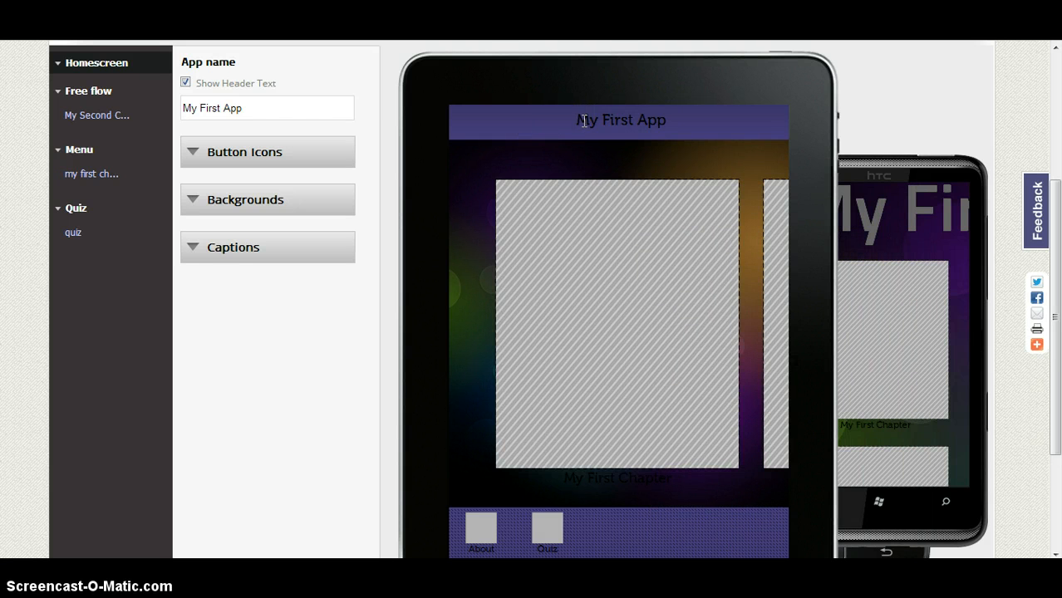
{"action": "left_click", "coordinate": [187, 83]}
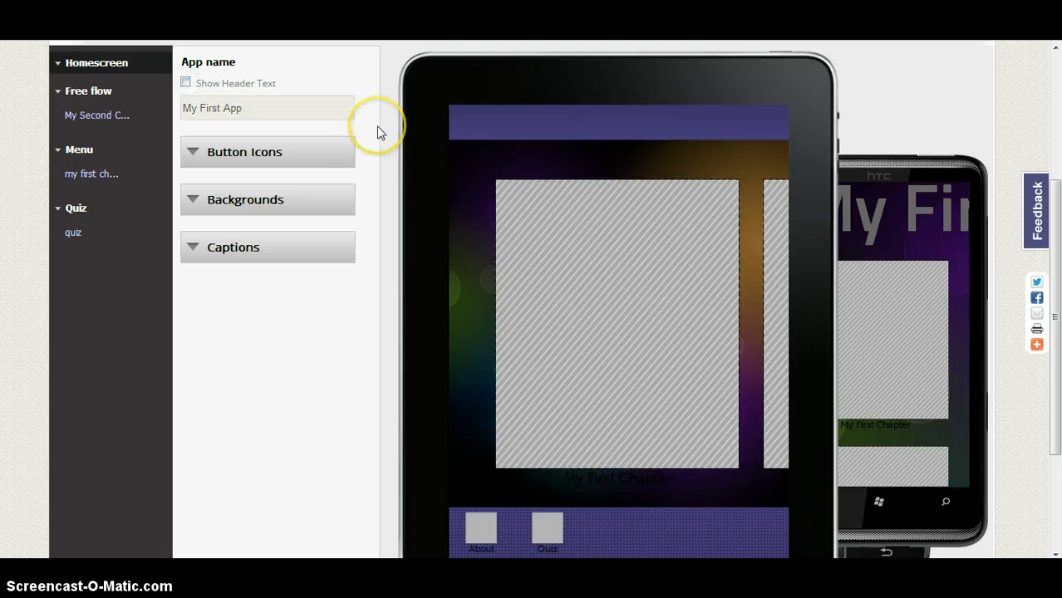
- View the image library and upload form for the homescreen's header background, leaving without choosing an image
{"action": "left_click", "coordinate": [195, 200]}
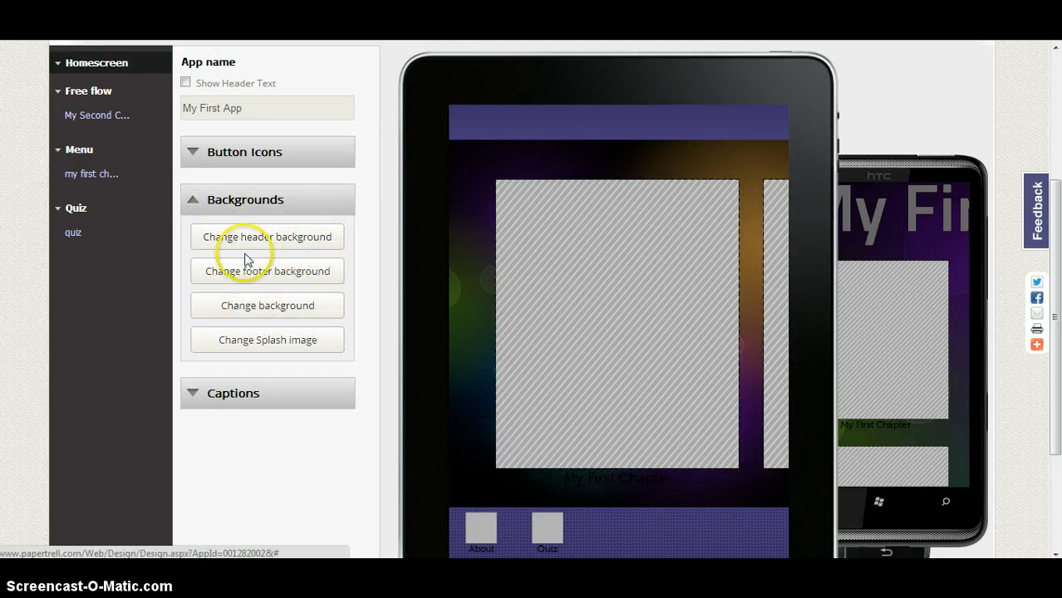
{"action": "left_click", "coordinate": [254, 239]}
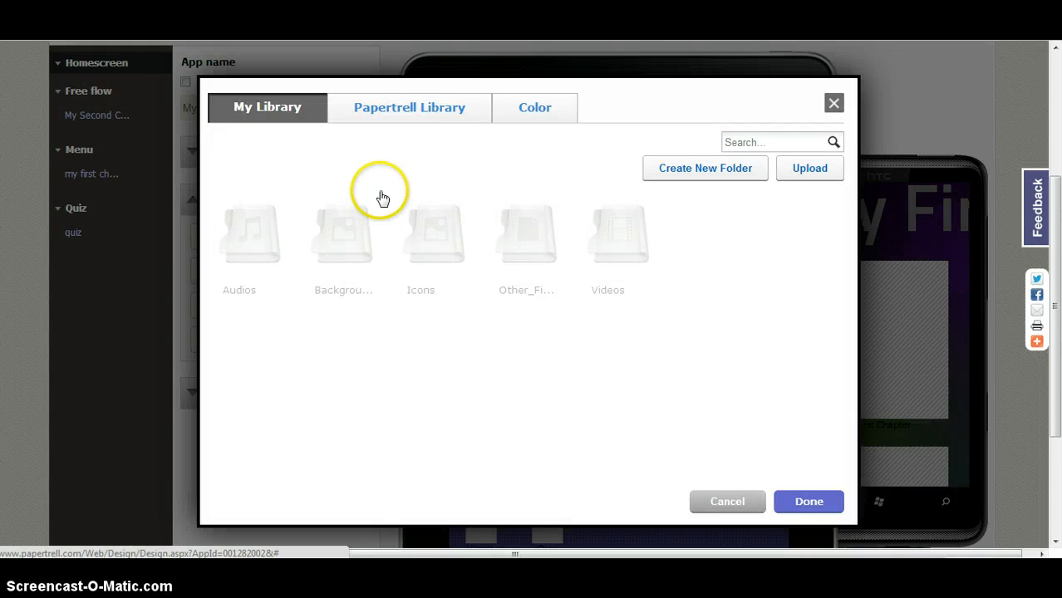
{"action": "left_click", "coordinate": [804, 168]}
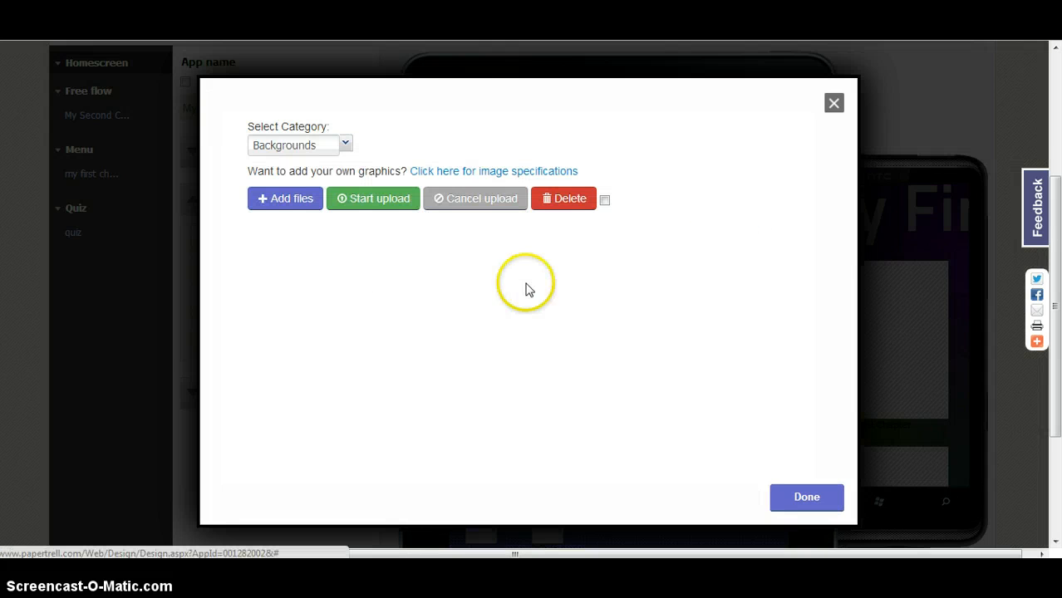
{"action": "left_click", "coordinate": [833, 103]}
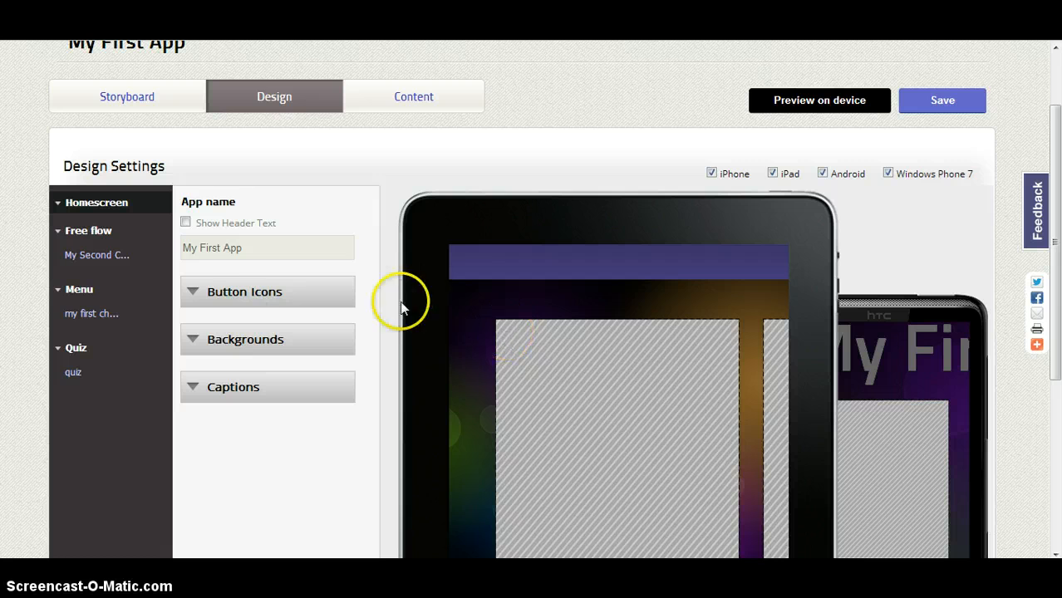
- Open the upload form for the My First Chapter button icon and view the file picker without adding a file
{"action": "left_click", "coordinate": [196, 294]}
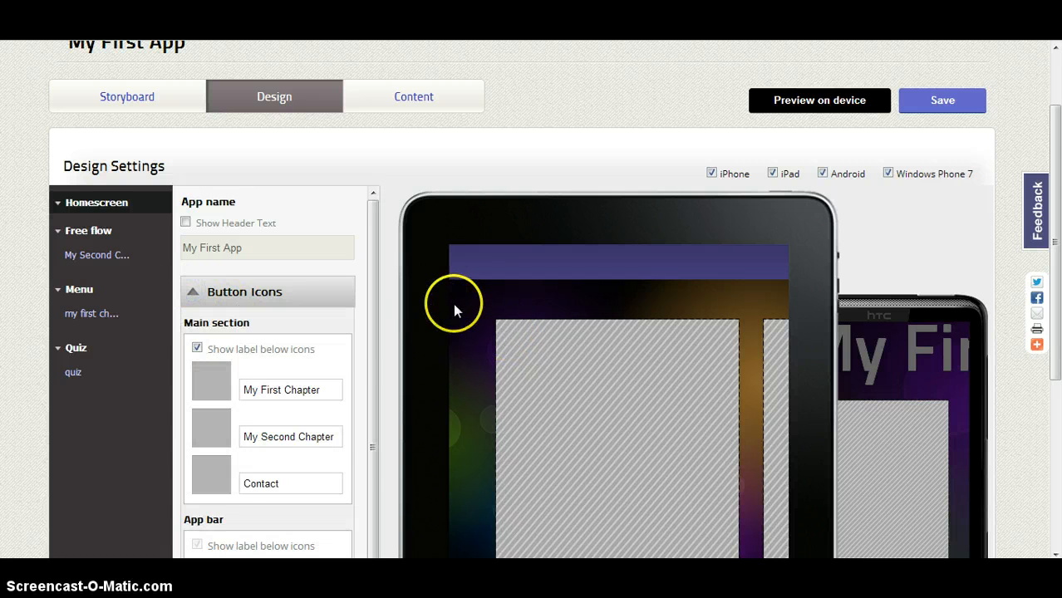
{"action": "scroll", "coordinate": [453, 309], "scroll_direction": "down", "scroll_amount": 3}
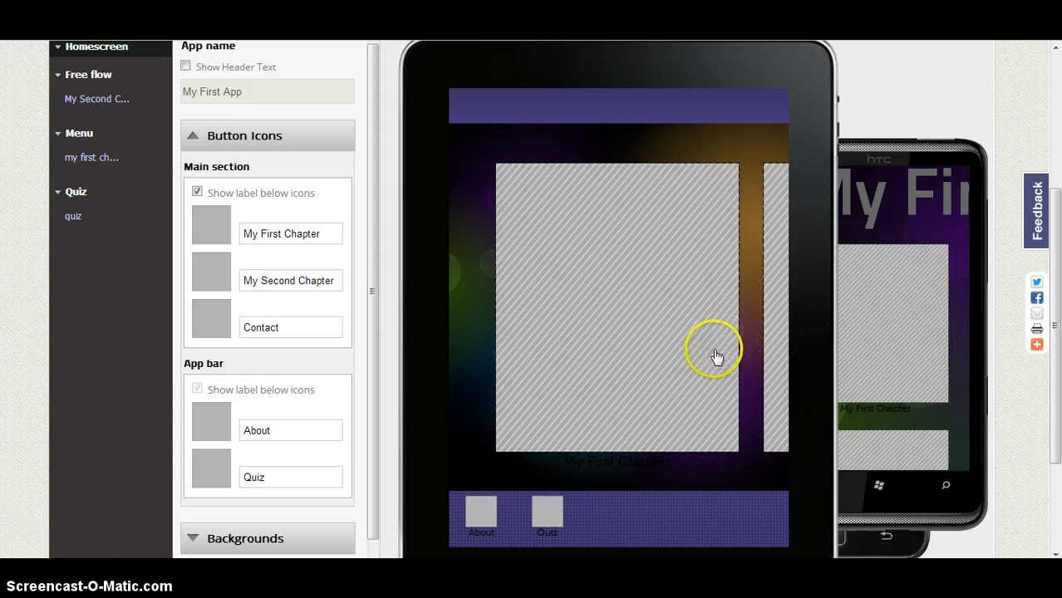
{"action": "left_click", "coordinate": [221, 226]}
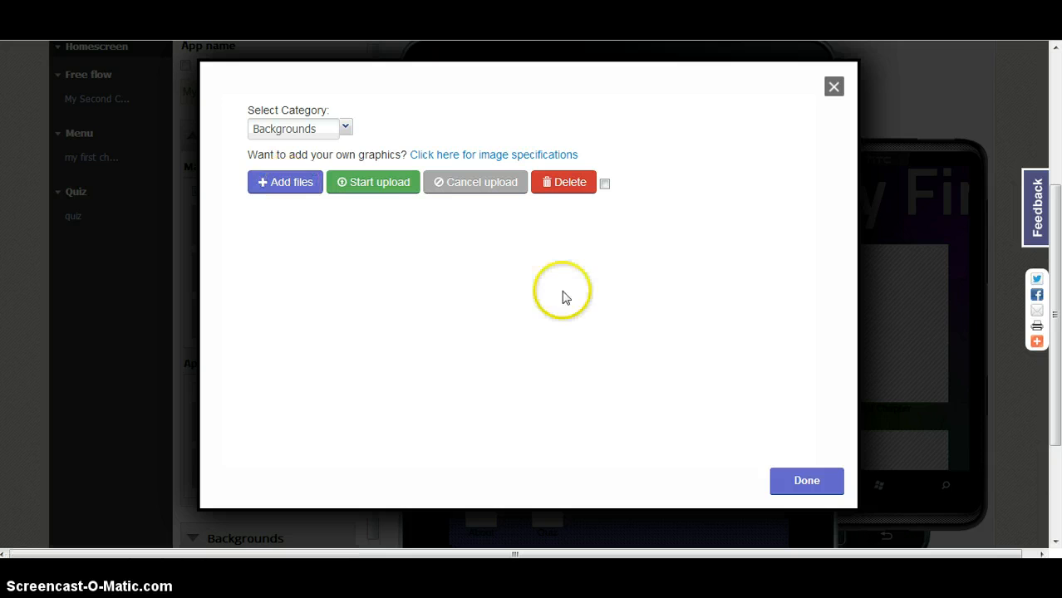
{"action": "left_click", "coordinate": [280, 183]}
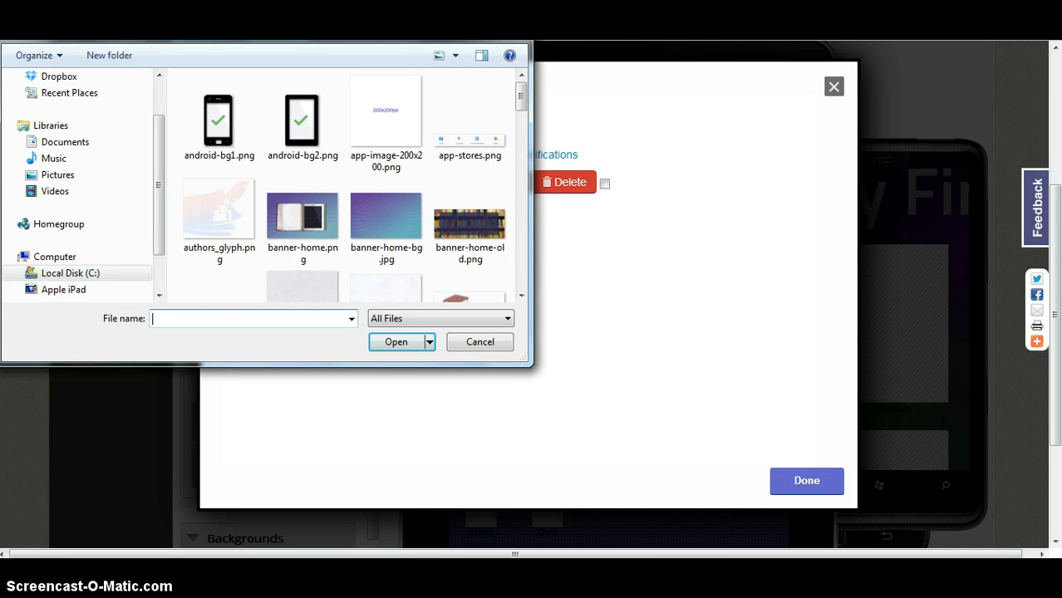
{"action": "left_click", "coordinate": [512, 34]}
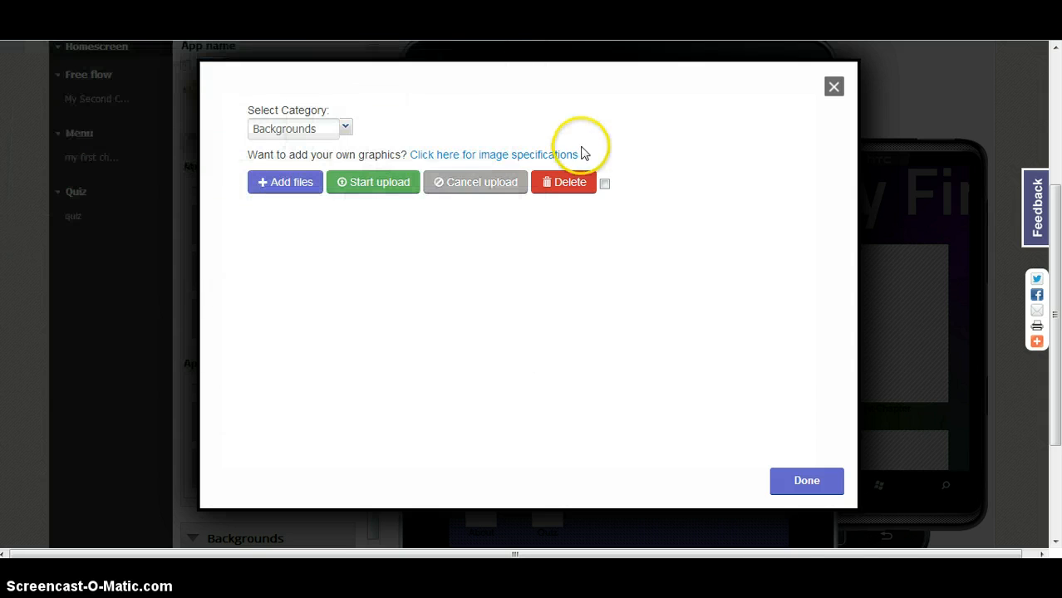
- Download the image specifications archive from the upload form and close the image library
{"action": "left_click", "coordinate": [449, 158]}
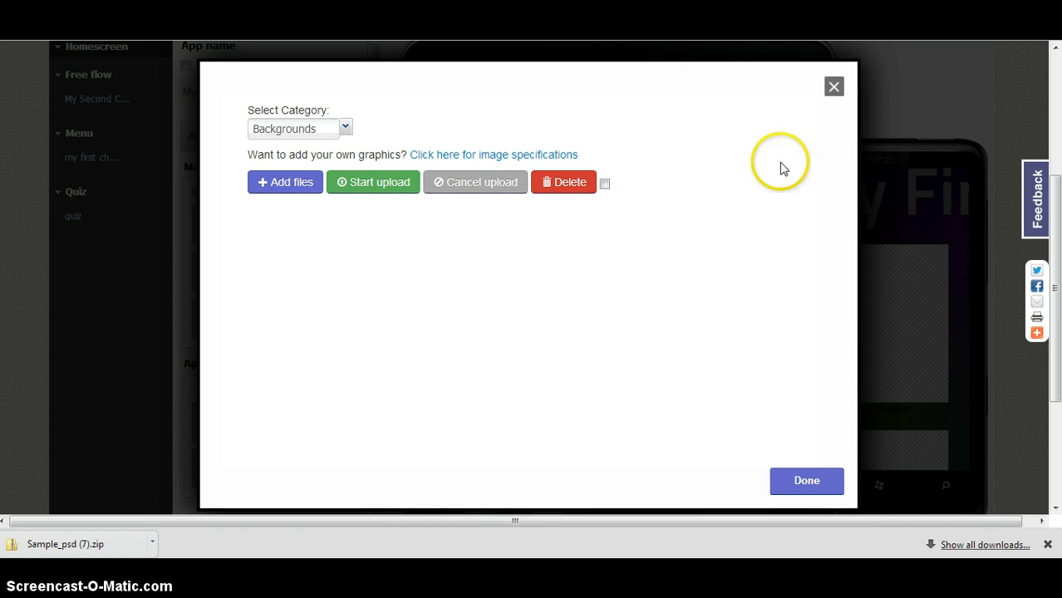
{"action": "left_click", "coordinate": [838, 88]}
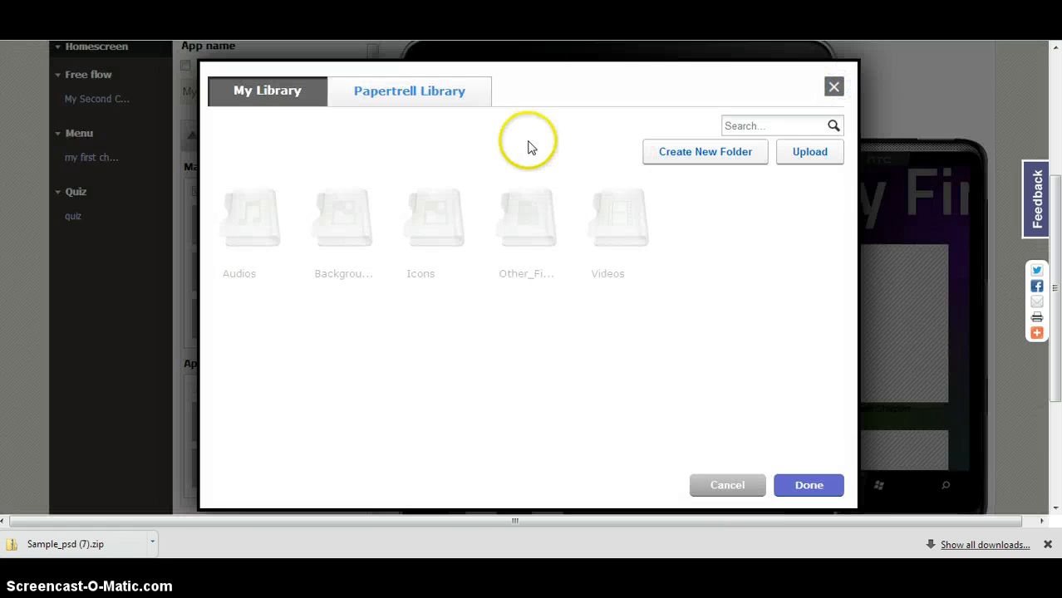
{"action": "left_click", "coordinate": [833, 87]}
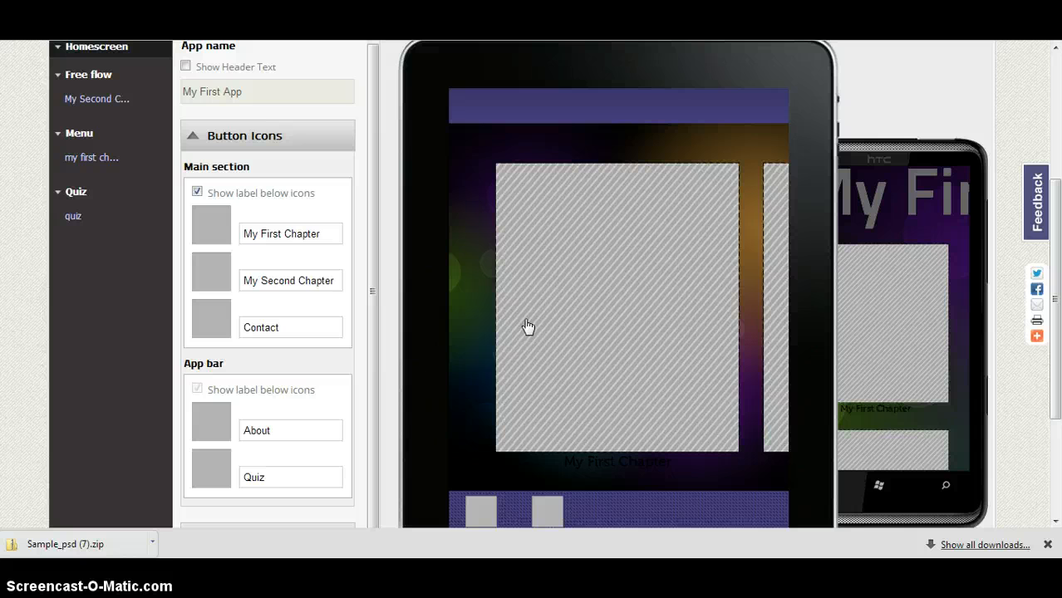
{"action": "left_click", "coordinate": [585, 306]}
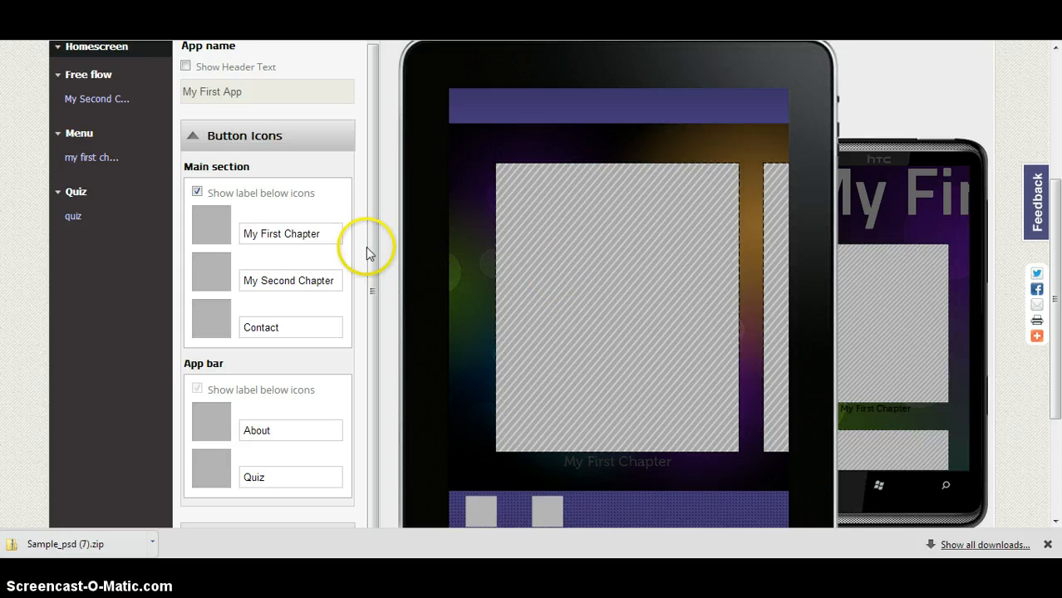
- Open Image Specification Document.pdf from the downloaded archive and examine the supported image types and required image sizes
{"action": "left_click", "coordinate": [78, 542]}
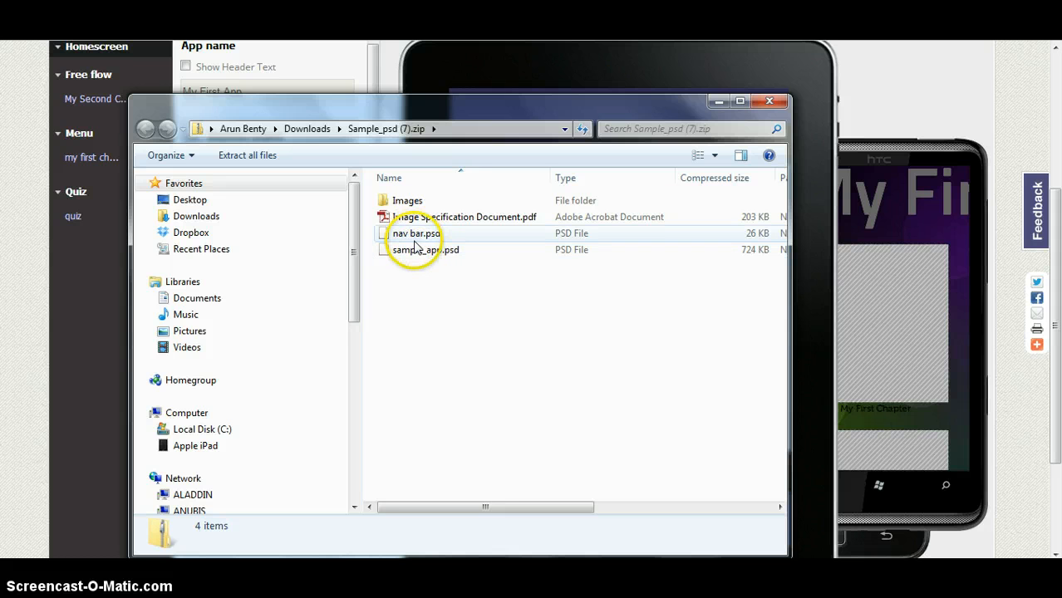
{"action": "left_click", "coordinate": [432, 220]}
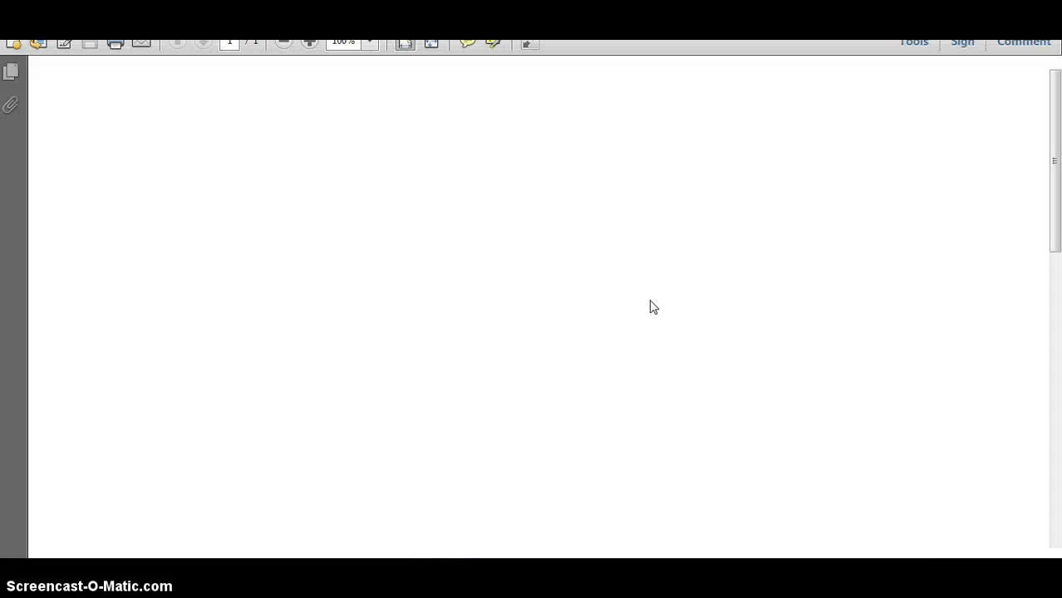
{"action": "left_click", "coordinate": [659, 305]}
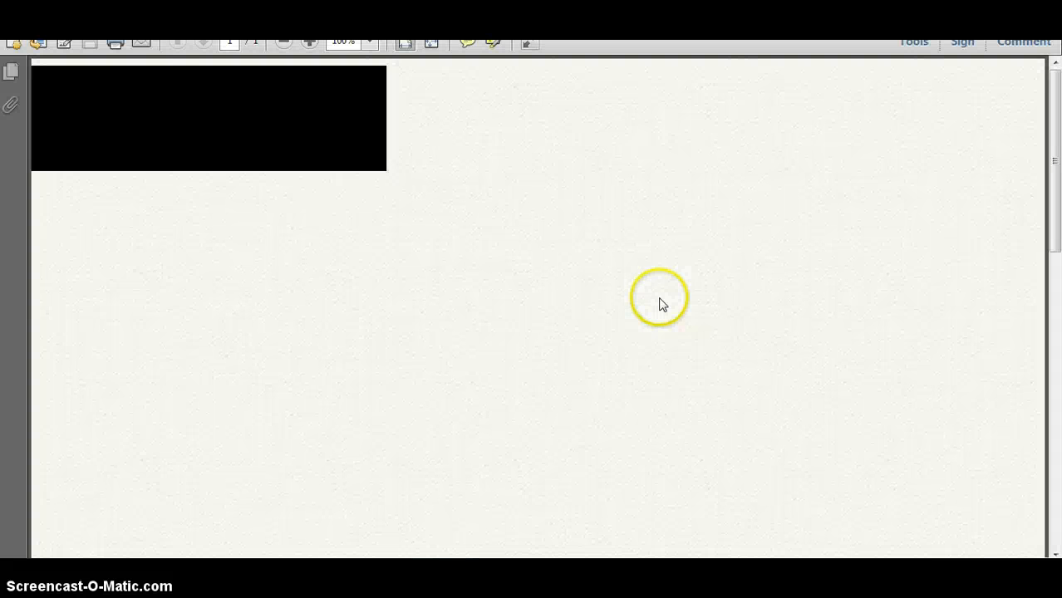
{"action": "scroll", "coordinate": [531, 301], "scroll_direction": "down", "scroll_amount": 5}
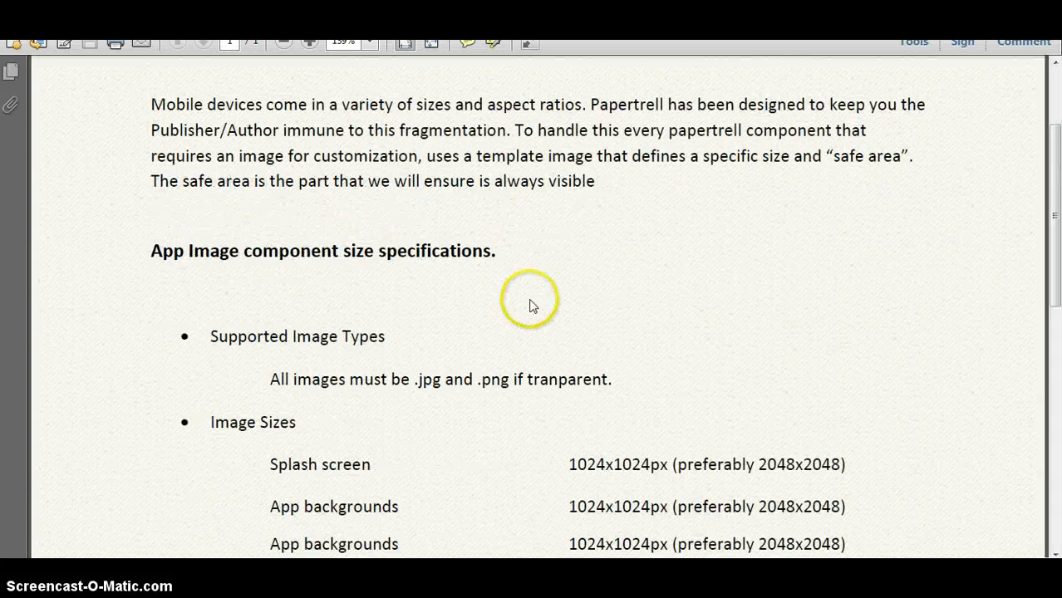
{"action": "scroll", "coordinate": [541, 295], "scroll_direction": "down", "scroll_amount": 6}
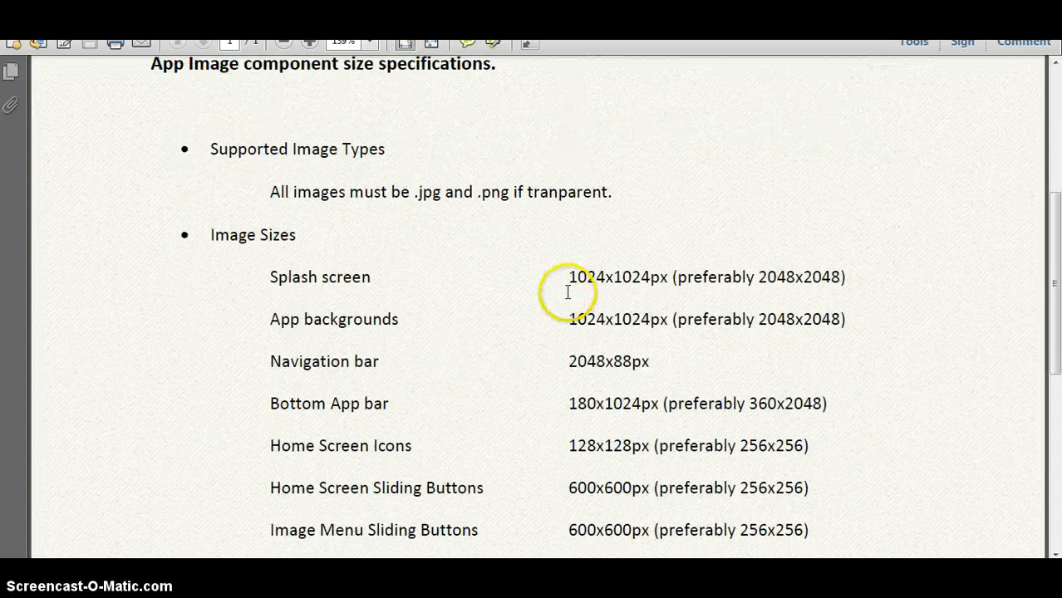
{"action": "scroll", "coordinate": [579, 290], "scroll_direction": "down", "scroll_amount": 2}
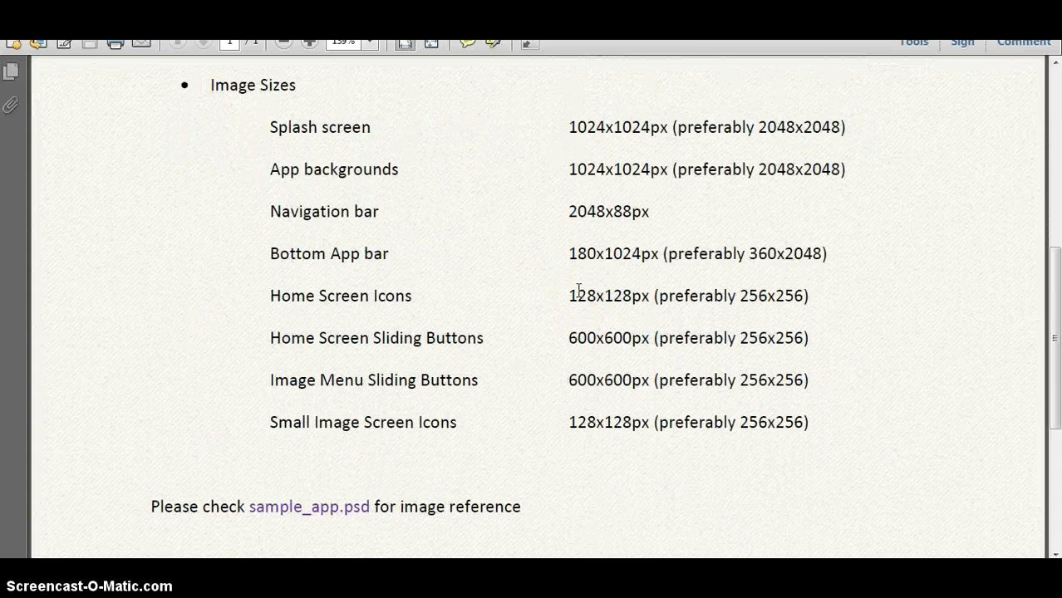
{"action": "scroll", "coordinate": [557, 307], "scroll_direction": "up", "scroll_amount": 1}
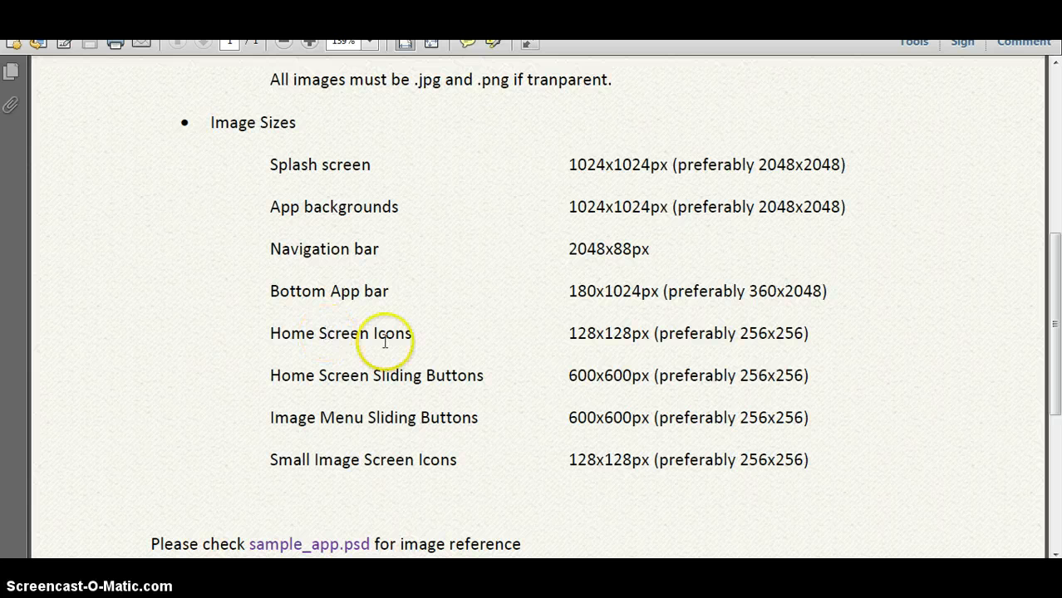
{"action": "mouse_move", "coordinate": [807, 418]}
{"action": "left_mouse_down"}
{"action": "mouse_move", "coordinate": [771, 335]}
{"action": "mouse_move", "coordinate": [803, 399]}
{"action": "left_mouse_up"}
{"action": "left_click", "coordinate": [803, 402]}
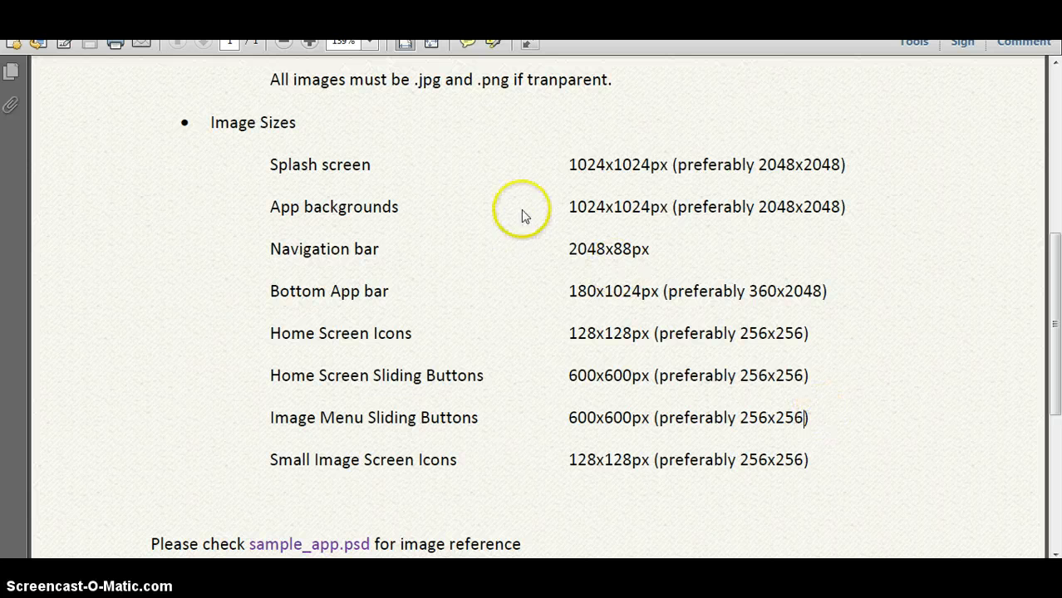
- Review the splash screen size in the image specifications and return to the homescreen design page
{"action": "left_click_drag", "start_coordinate": [568, 164], "coordinate": [678, 171]}
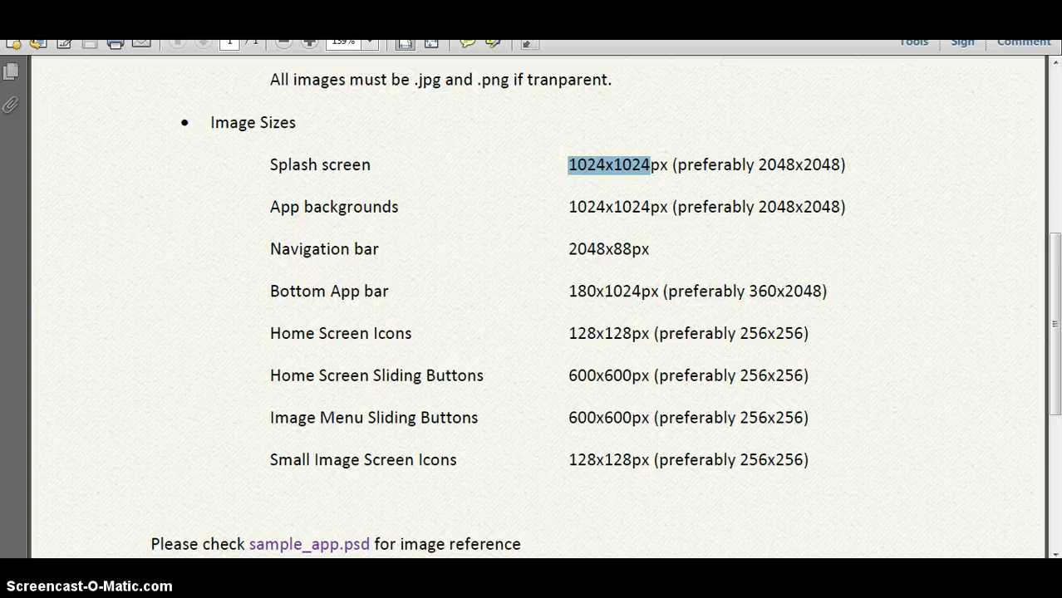
{"action": "left_click", "coordinate": [409, 572]}
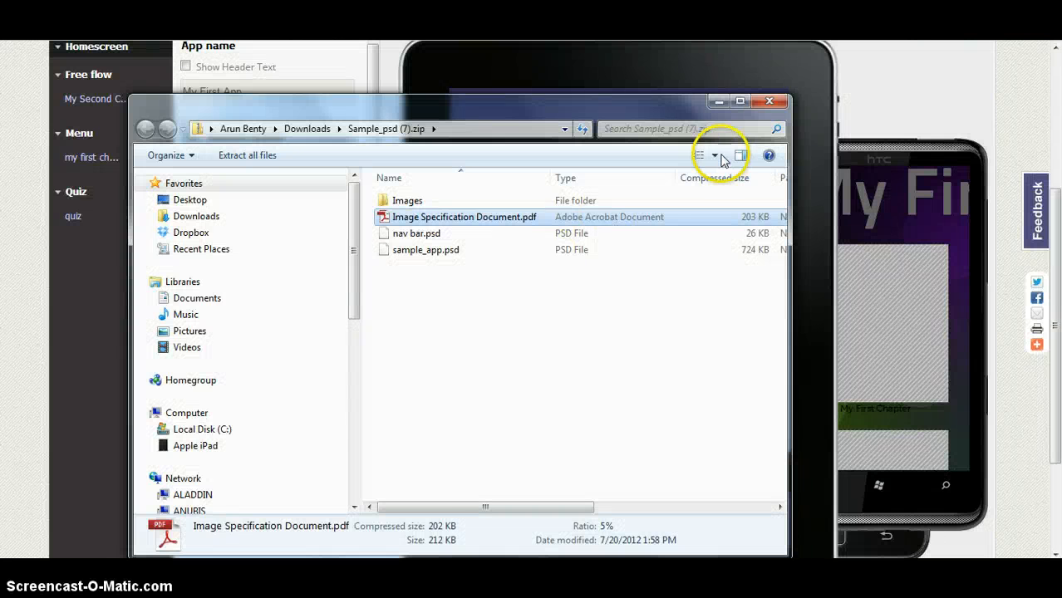
{"action": "left_click", "coordinate": [718, 103]}
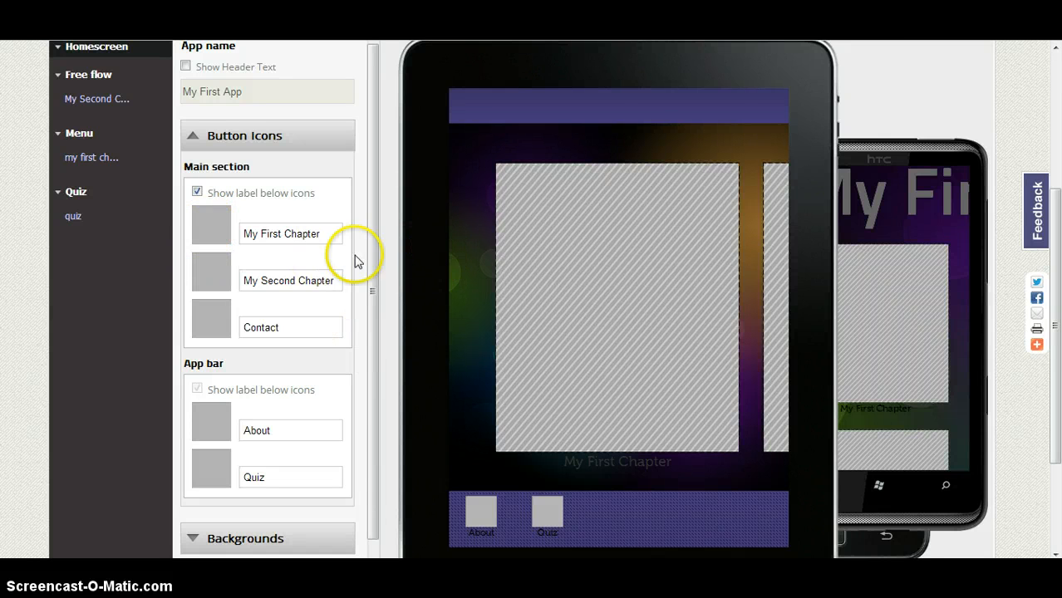
- Open the image library for the My First Chapter button icon and create a folder named My First App
{"action": "left_click", "coordinate": [208, 226]}
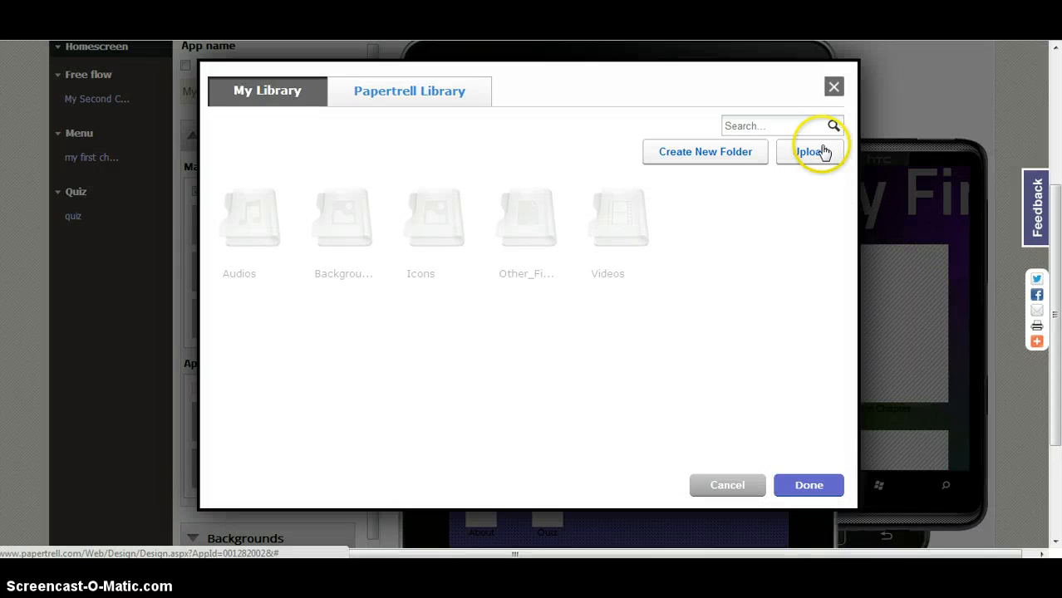
{"action": "left_click", "coordinate": [699, 160]}
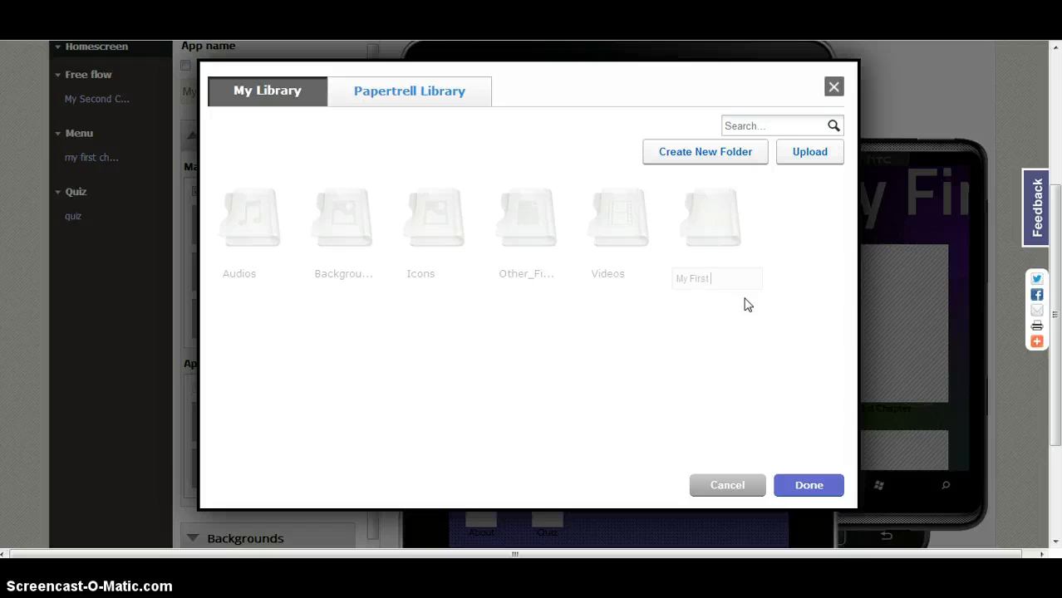
{"action": "left_click", "coordinate": [750, 314]}
- Upload the app's image files, including App-bar.png, BG.jpg, Deconstructing-a-Book.png, How-tos.png and Nav-bar.png, to the My_First_App category
{"action": "left_click", "coordinate": [815, 154]}
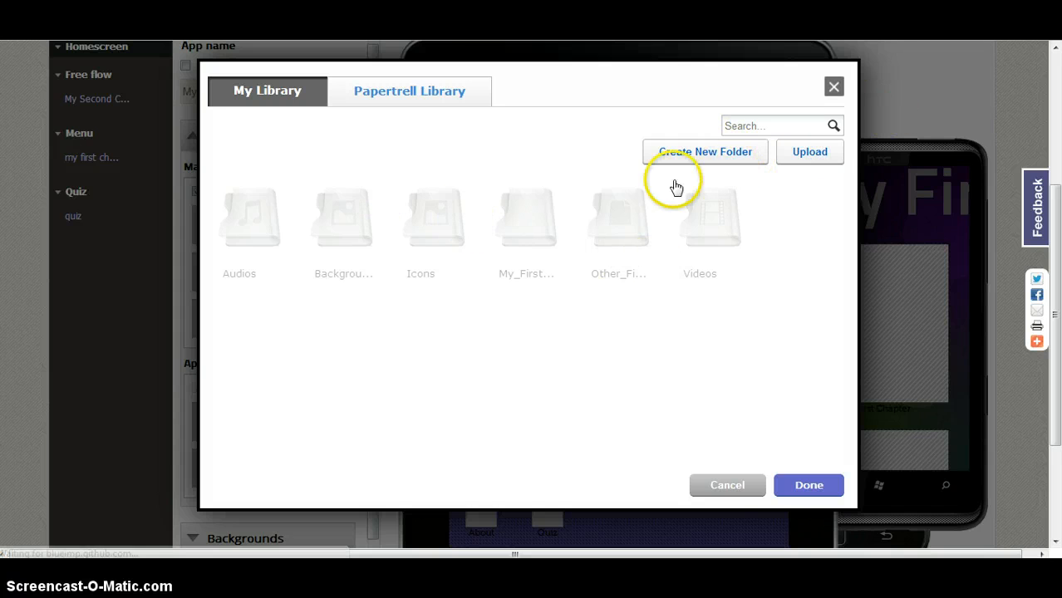
{"action": "left_click", "coordinate": [809, 148]}
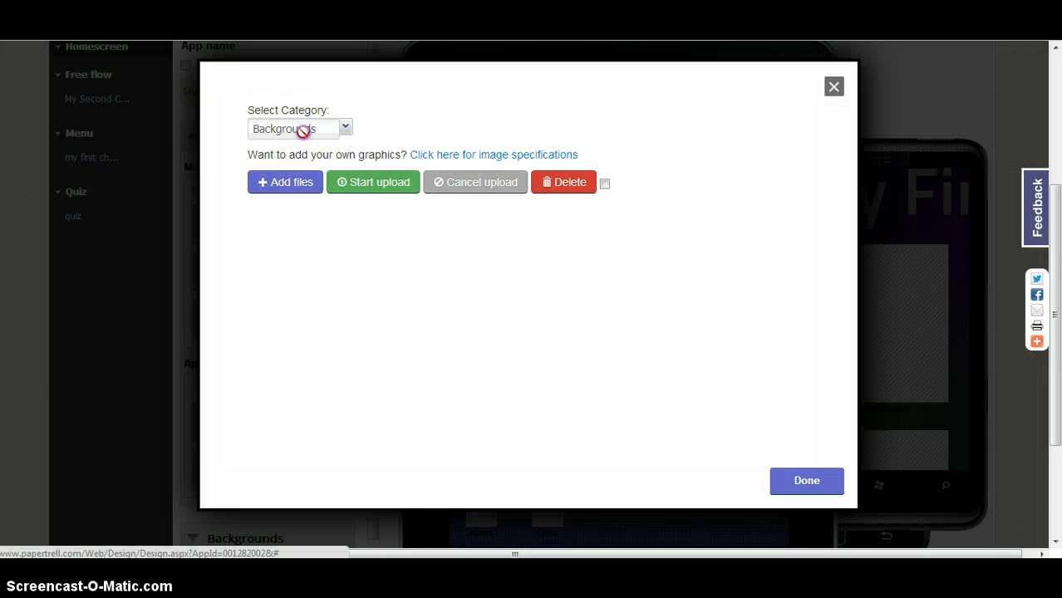
{"action": "left_click", "coordinate": [301, 131]}
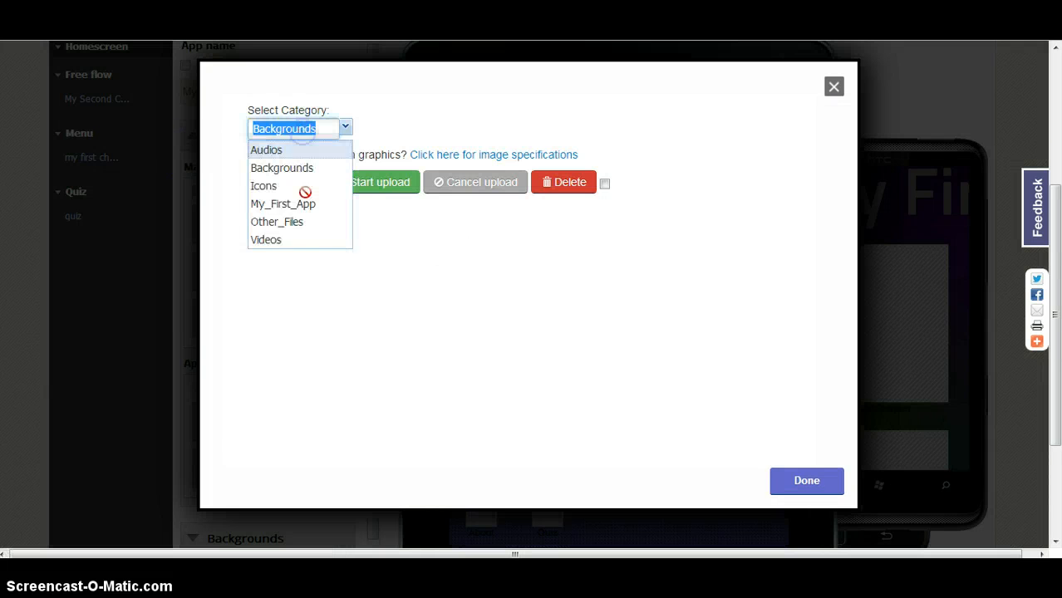
{"action": "left_click", "coordinate": [281, 205]}
{"action": "left_click", "coordinate": [282, 181]}
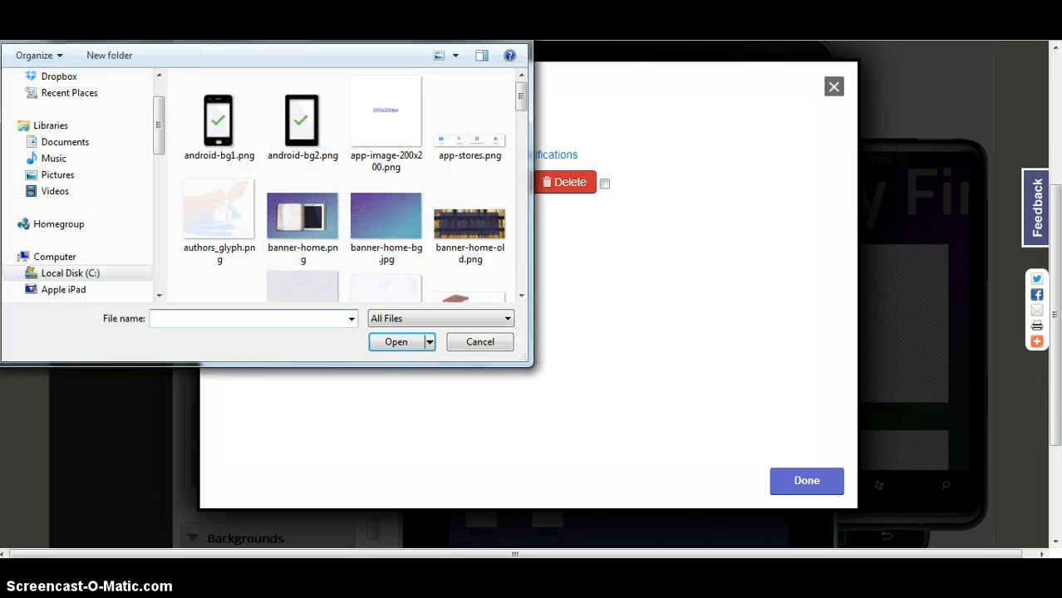
{"action": "left_click", "coordinate": [108, 30]}
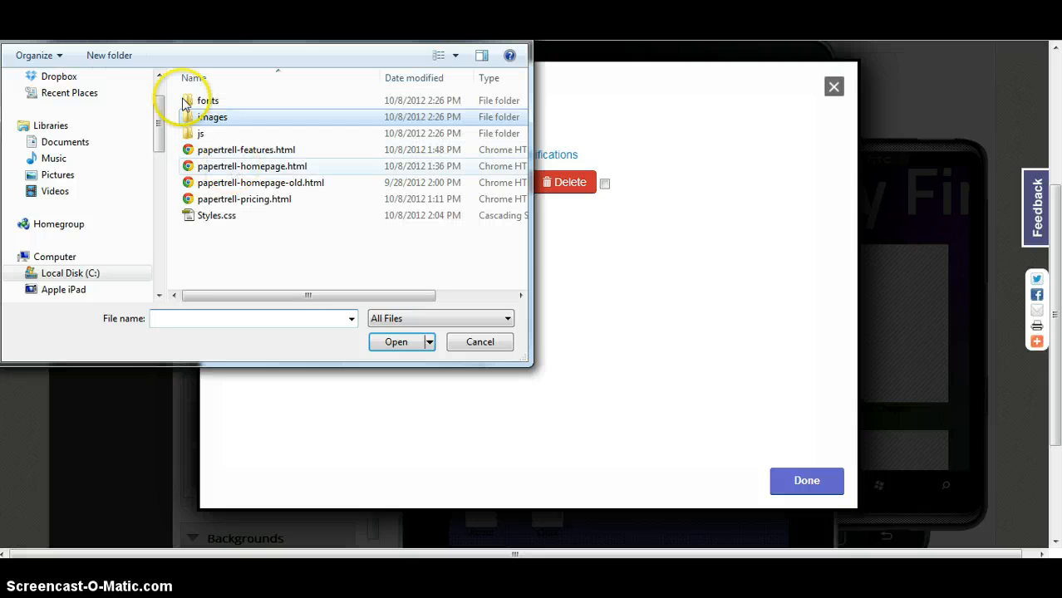
{"action": "left_click", "coordinate": [81, 30]}
{"action": "left_click", "coordinate": [16, 30]}
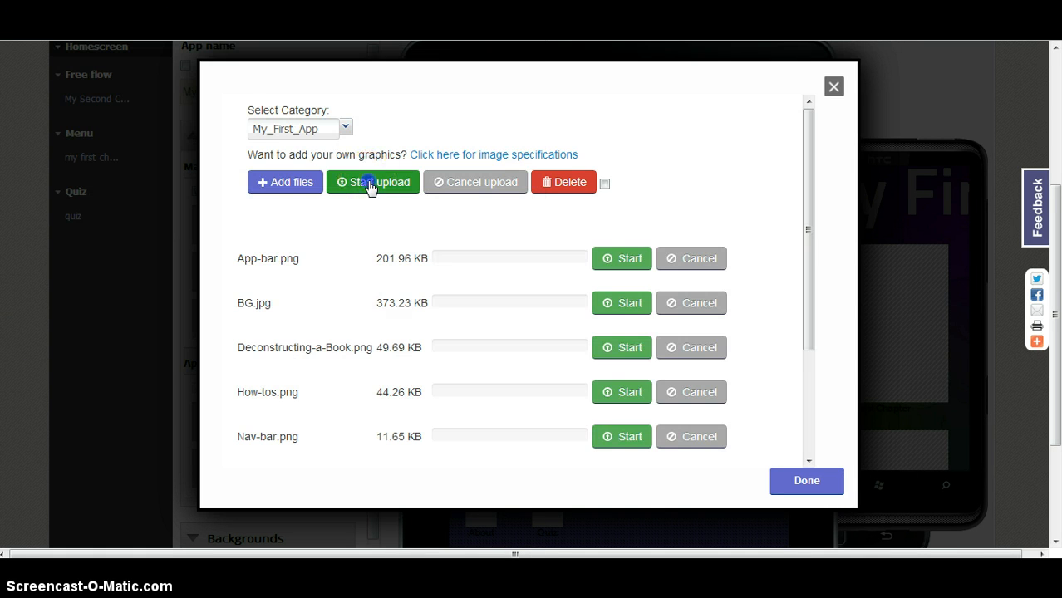
{"action": "left_click", "coordinate": [372, 181]}
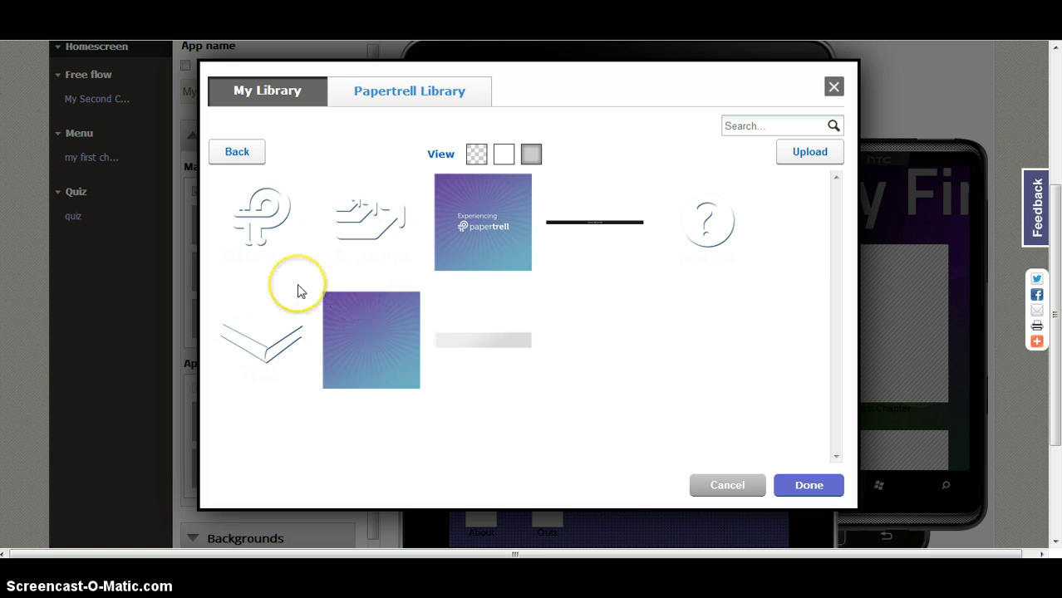
- Set the My First Chapter icon to the Papertrell logo image and turn off labels below the main section icons
{"action": "left_click", "coordinate": [263, 217]}
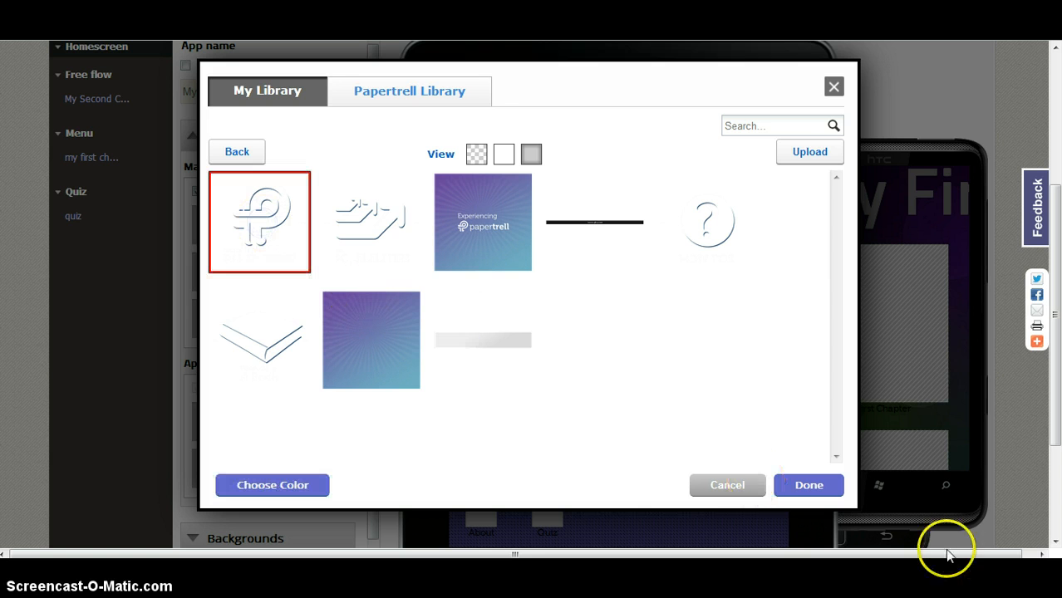
{"action": "left_click", "coordinate": [828, 492]}
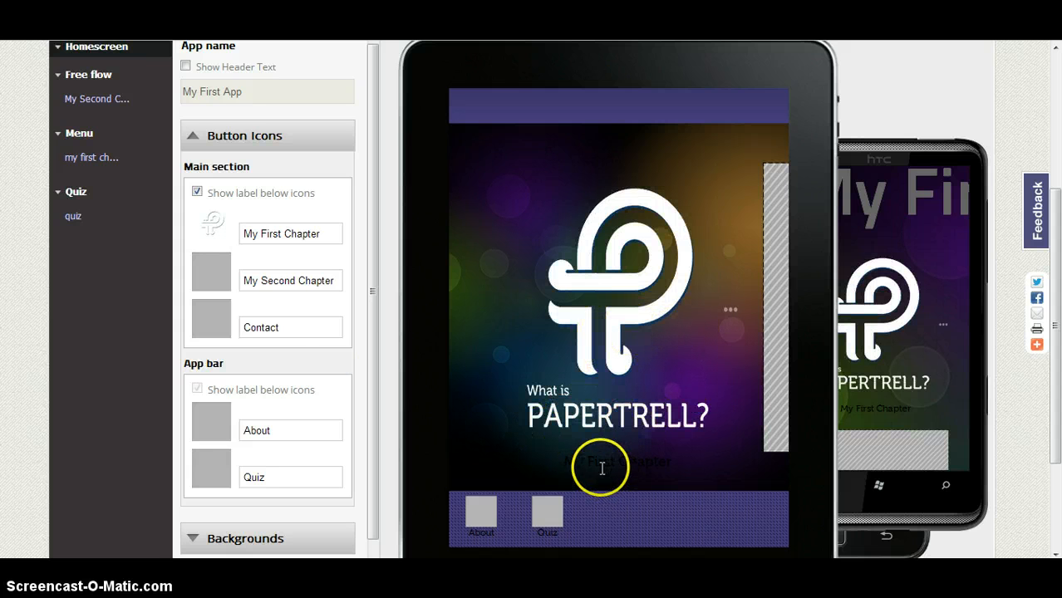
{"action": "left_click", "coordinate": [197, 193]}
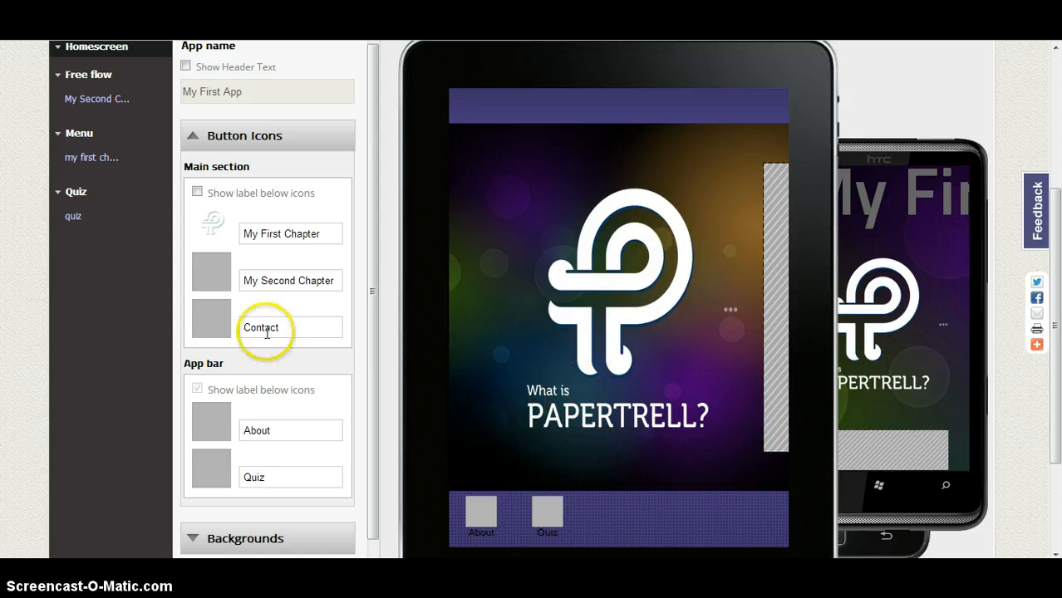
- Set the My Second Chapter icon to the-possibilities image and the Contact icon to the open book image from the uploaded folder
{"action": "left_click", "coordinate": [207, 280]}
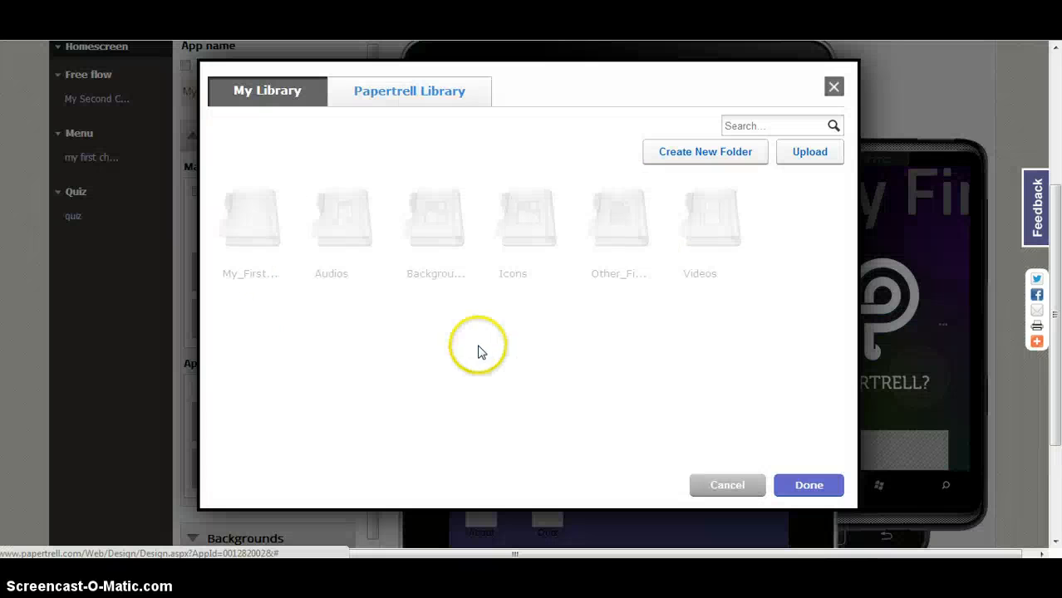
{"action": "left_click", "coordinate": [251, 215]}
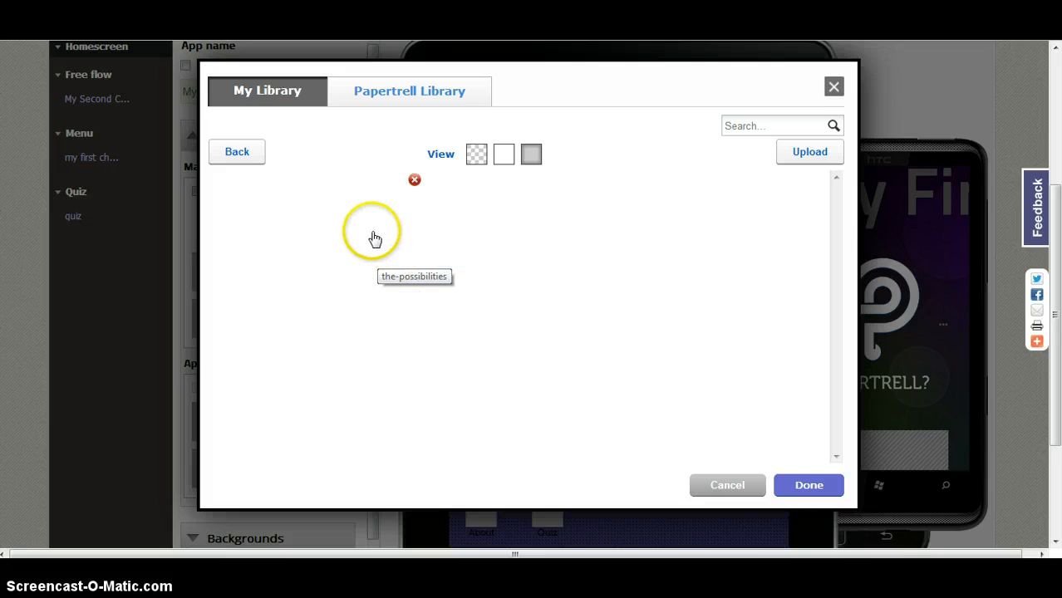
{"action": "left_click", "coordinate": [364, 224]}
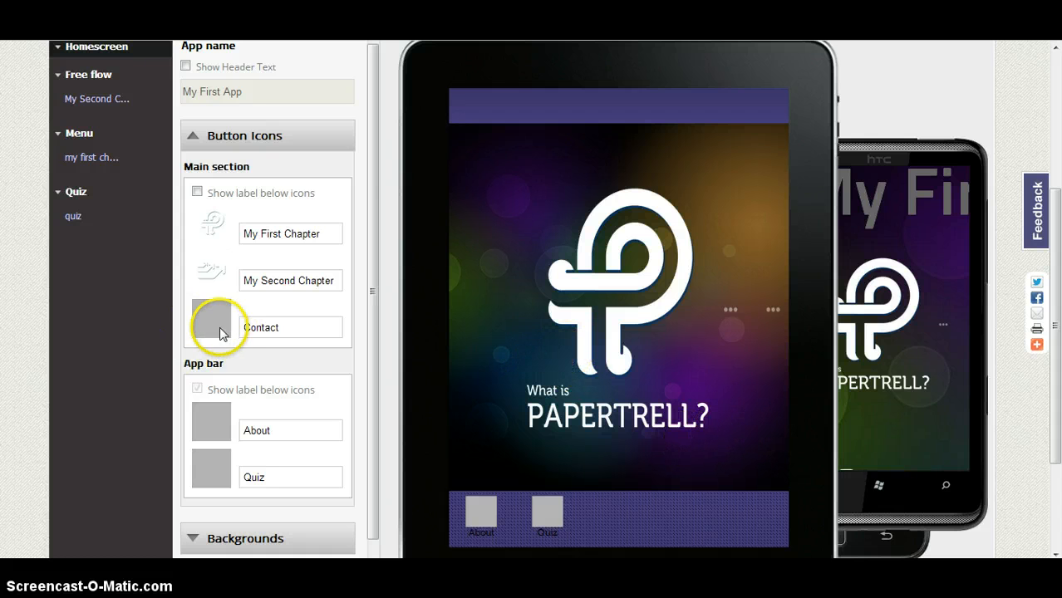
{"action": "left_click", "coordinate": [471, 398]}
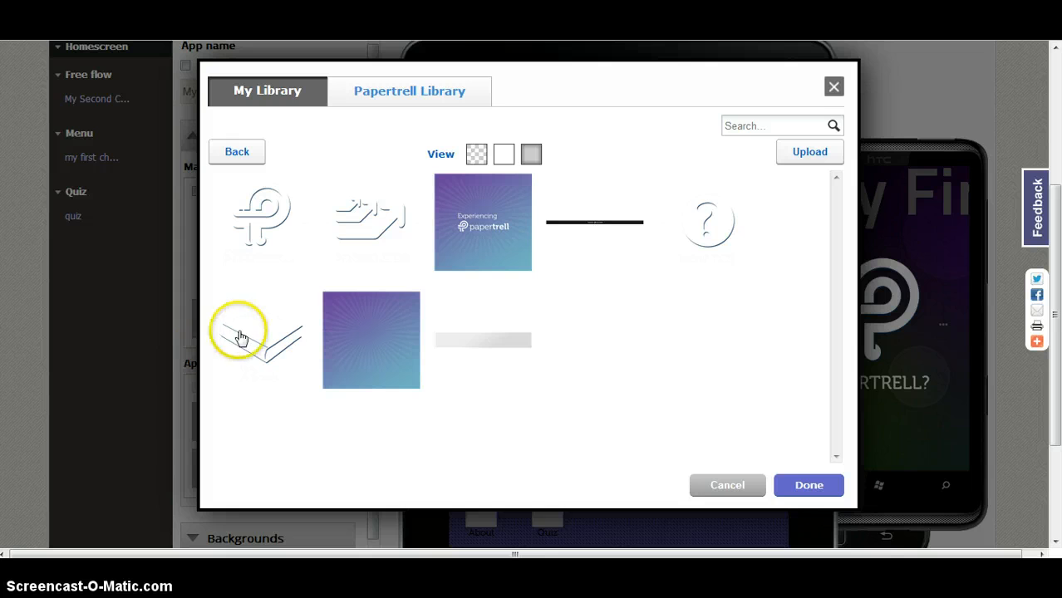
{"action": "left_click", "coordinate": [239, 337]}
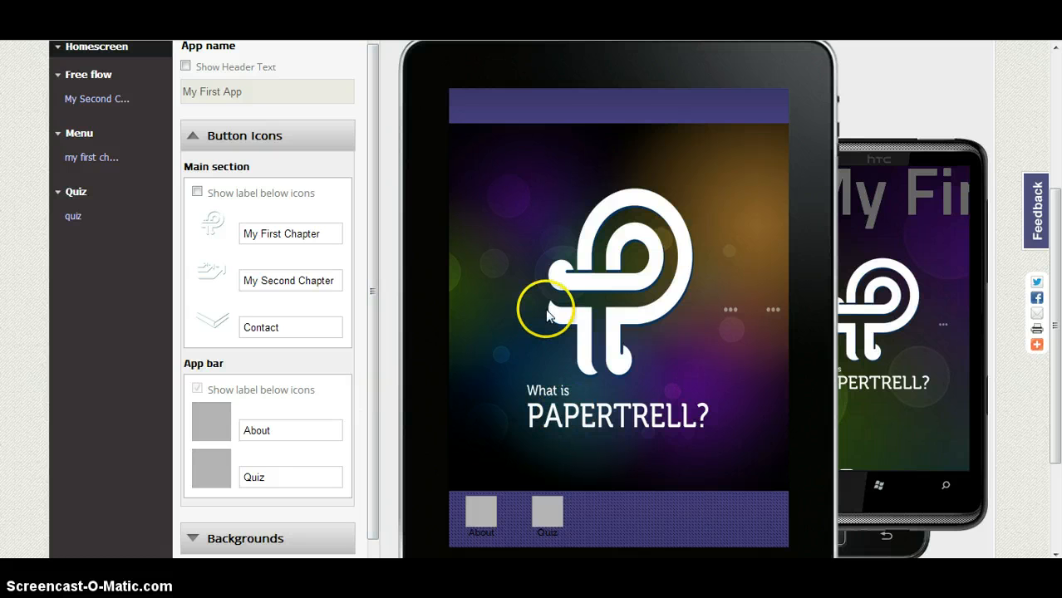
- Set the homescreen background to the plain purple-blue sunburst image from the My_First_App folder
{"action": "left_click", "coordinate": [191, 135]}
{"action": "left_click", "coordinate": [191, 183]}
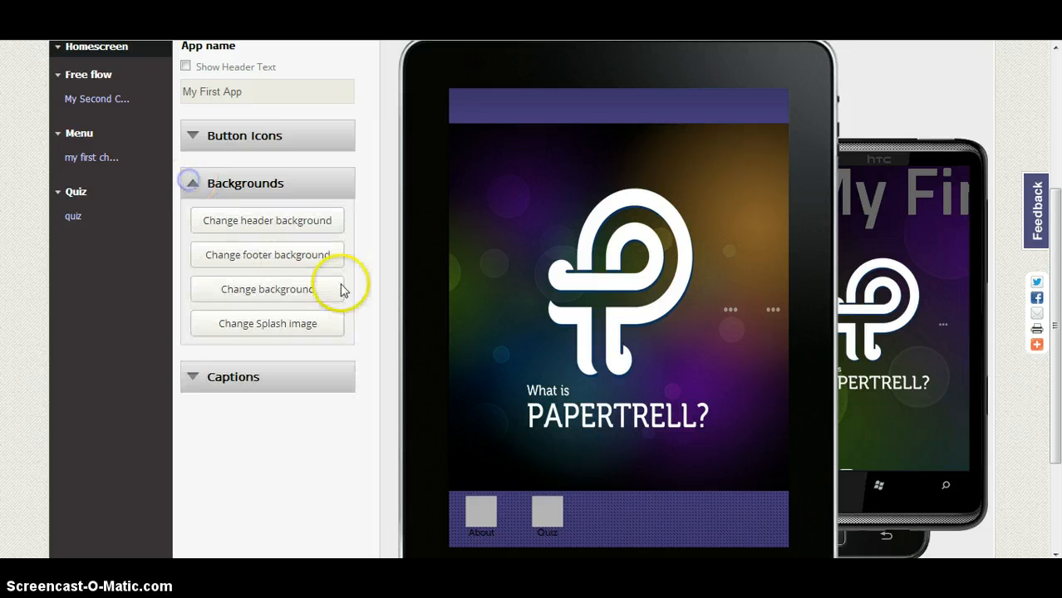
{"action": "left_click", "coordinate": [258, 289]}
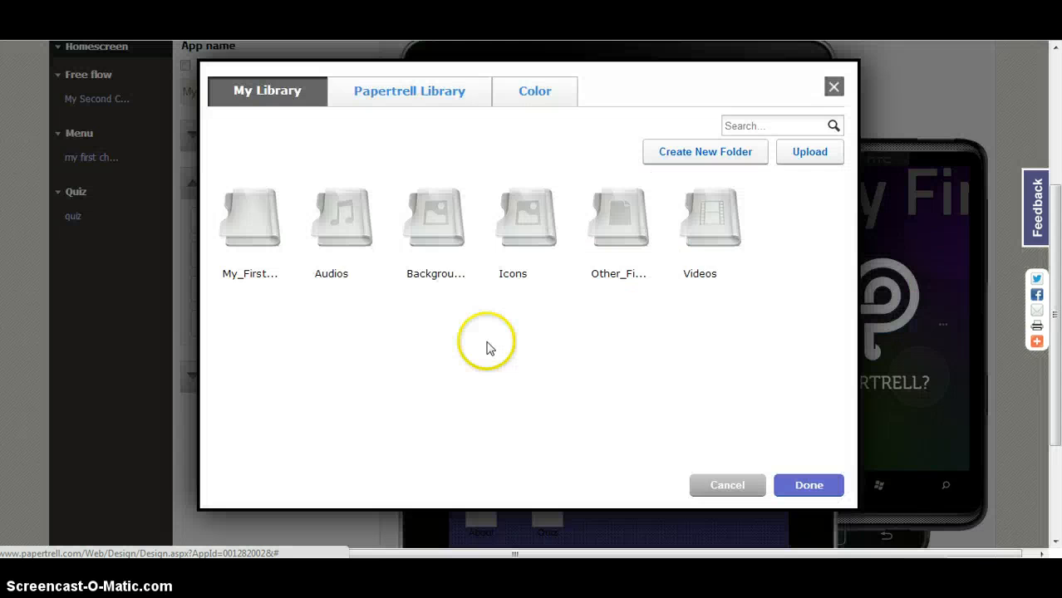
{"action": "left_click", "coordinate": [258, 231]}
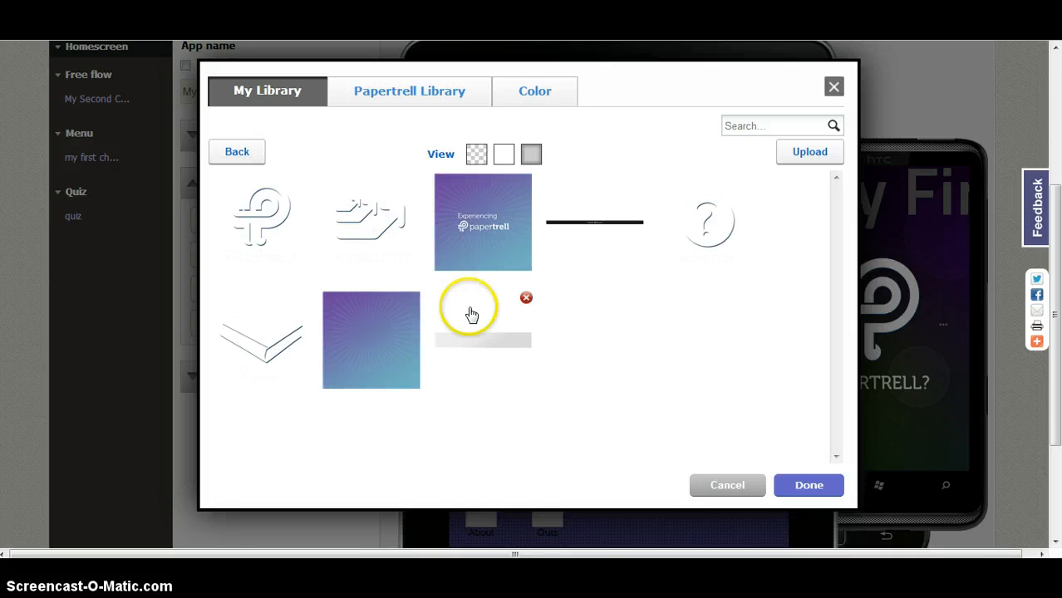
{"action": "left_click", "coordinate": [372, 353]}
{"action": "left_click", "coordinate": [812, 491]}
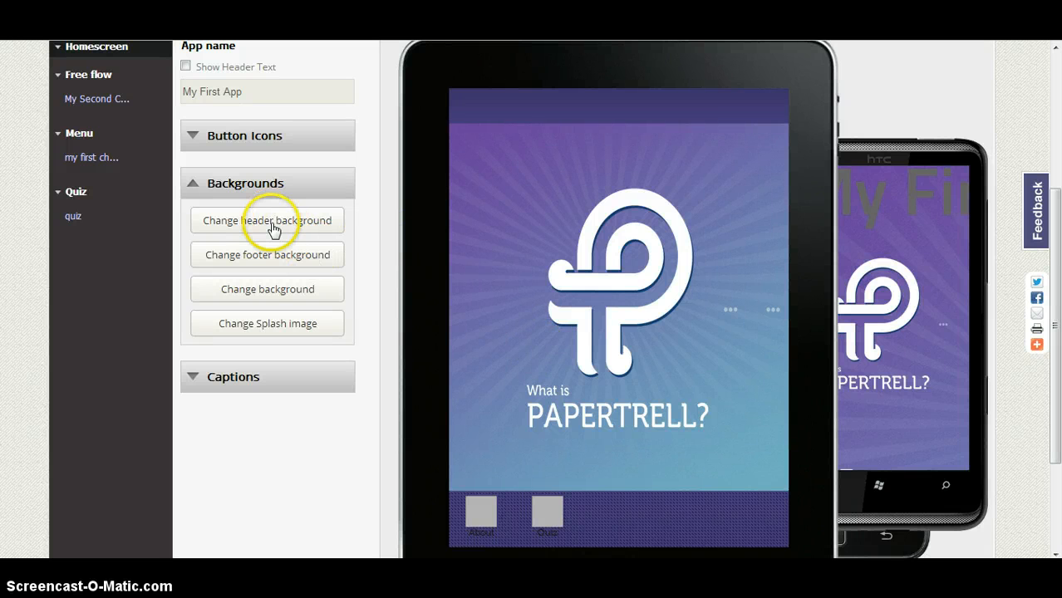
- Set the header background to the black navigation bar image and the footer background to the light grey app bar image
{"action": "left_click", "coordinate": [595, 269]}
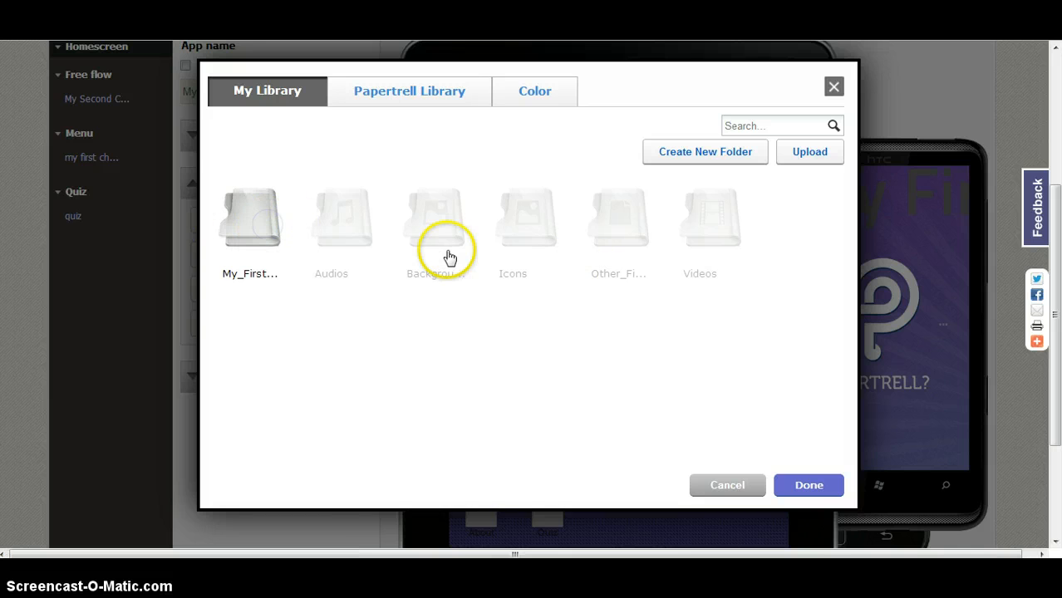
{"action": "left_click", "coordinate": [449, 257]}
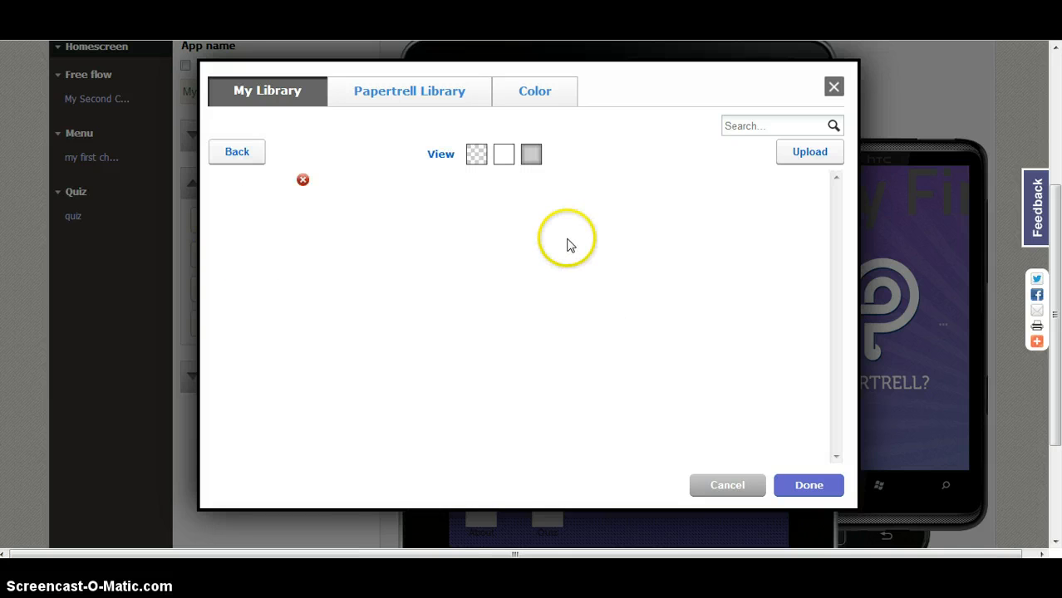
{"action": "left_click", "coordinate": [588, 221]}
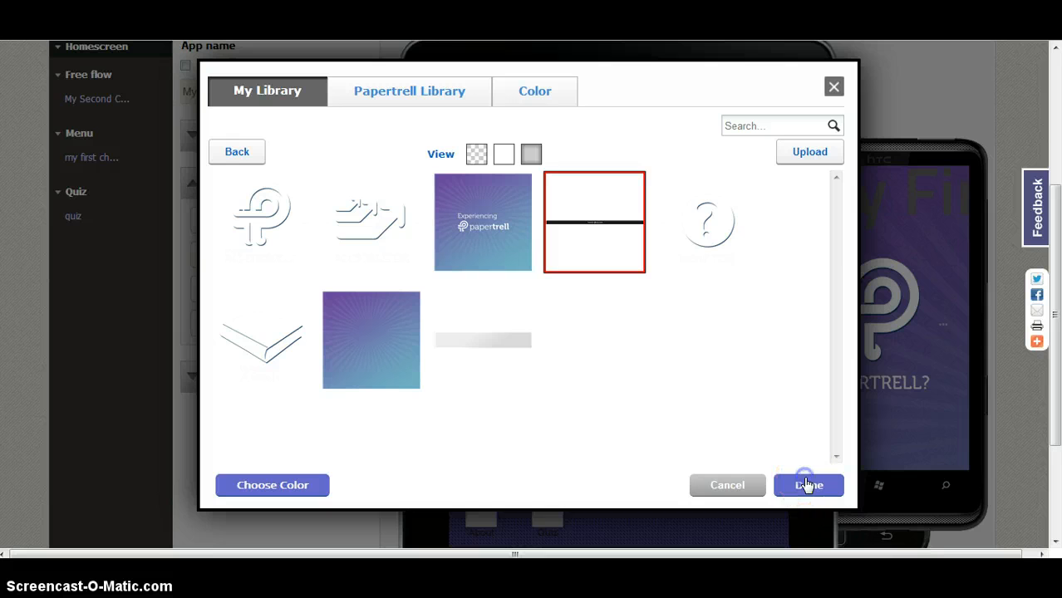
{"action": "left_click", "coordinate": [740, 432]}
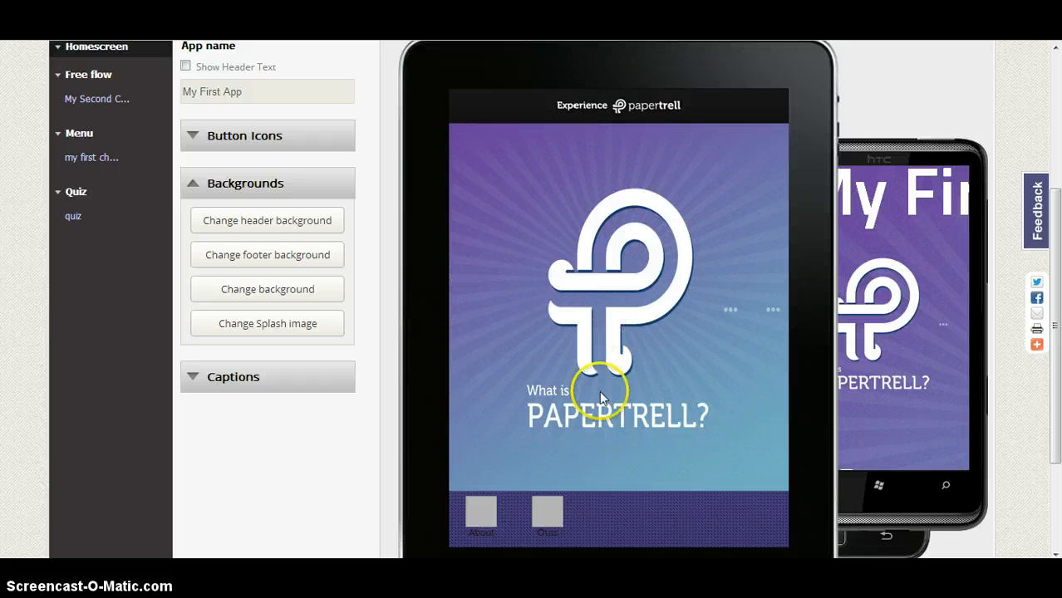
{"action": "left_click", "coordinate": [262, 261]}
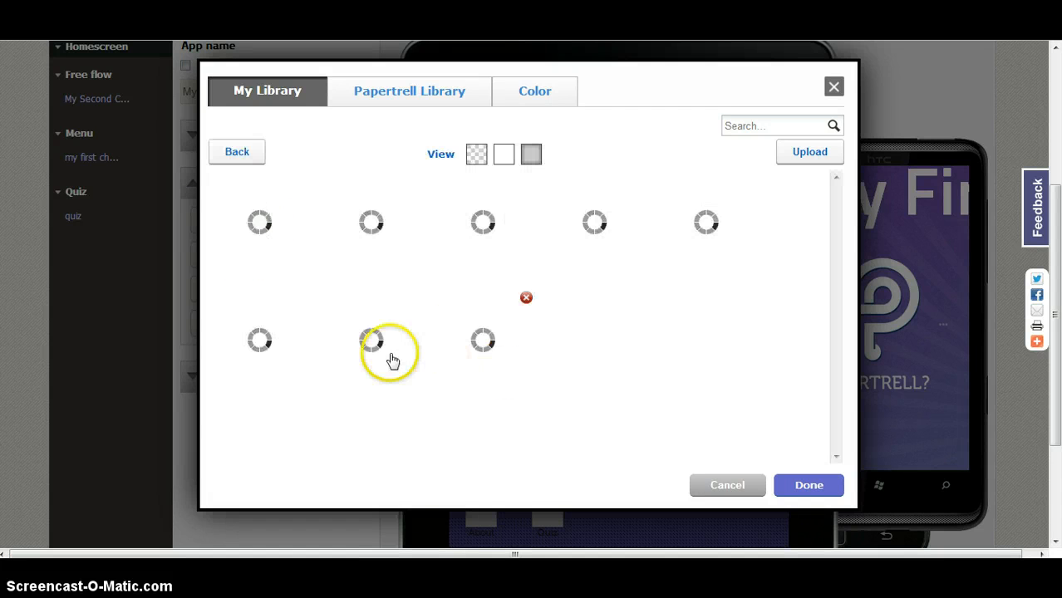
{"action": "left_click", "coordinate": [509, 351]}
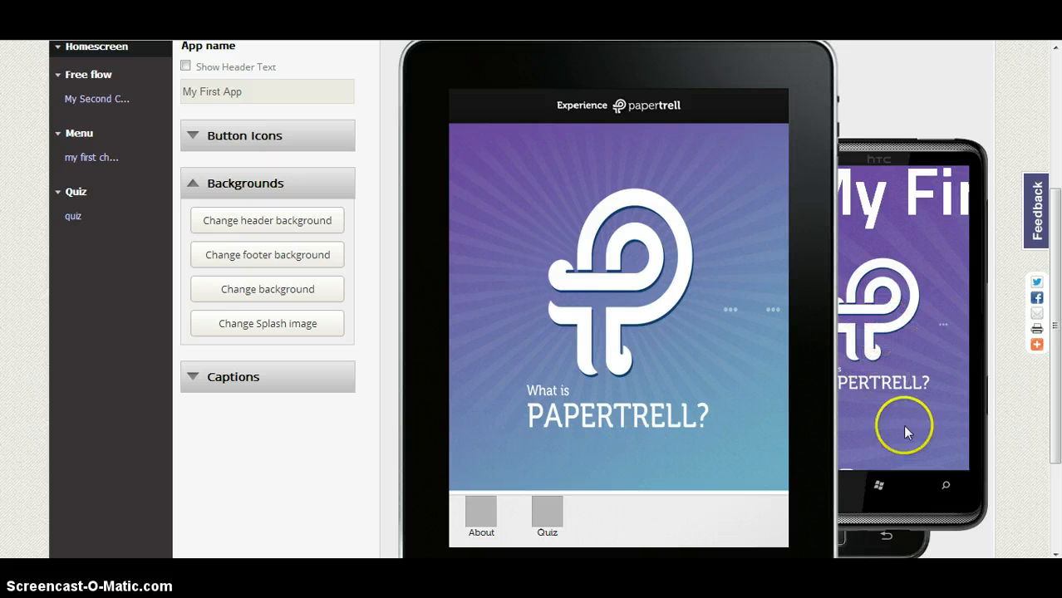
- Check the homescreen design on the phone and iPad mockups and open the app's device preview
{"action": "left_click", "coordinate": [872, 538]}
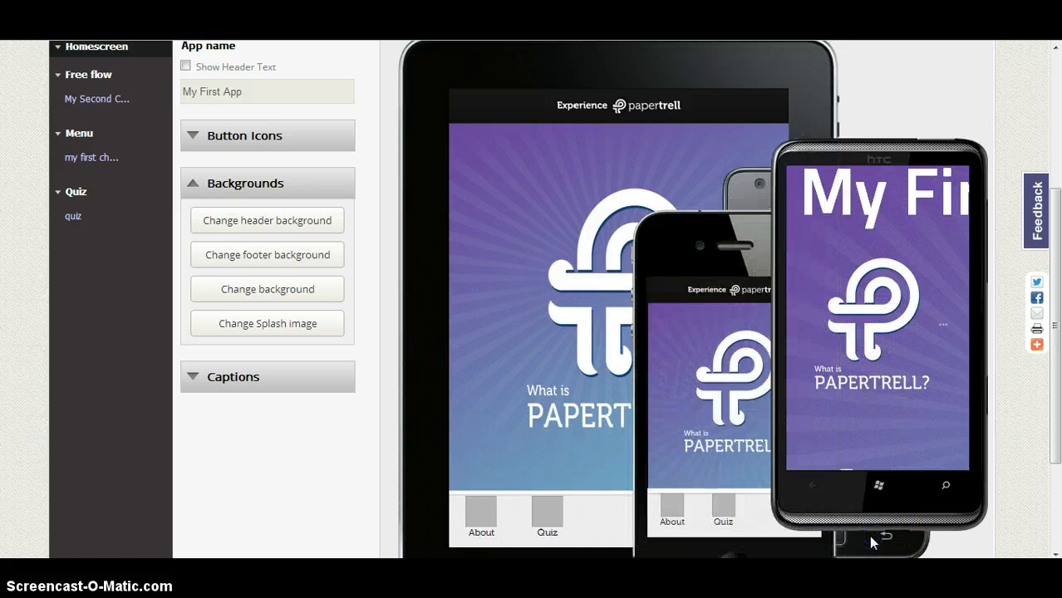
{"action": "left_click", "coordinate": [724, 244]}
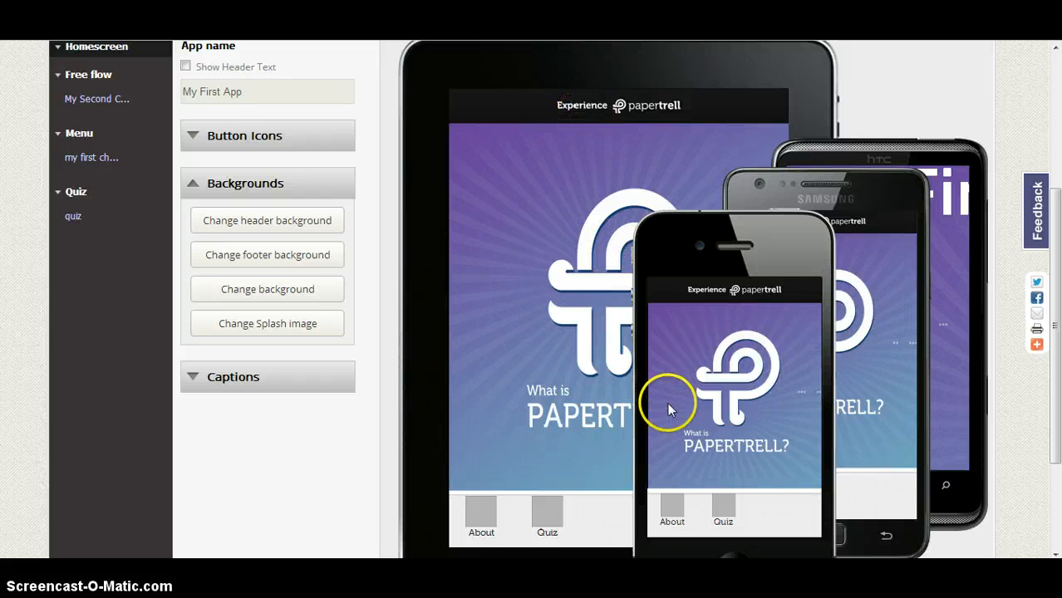
{"action": "left_click", "coordinate": [686, 71]}
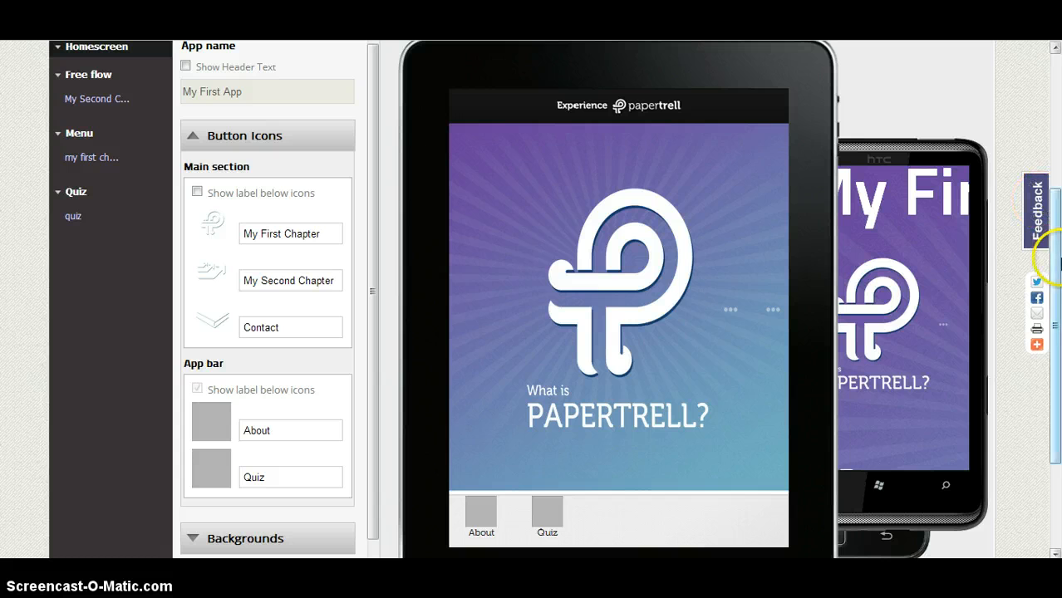
{"action": "left_click_drag", "start_coordinate": [1056, 231], "coordinate": [1055, 163]}
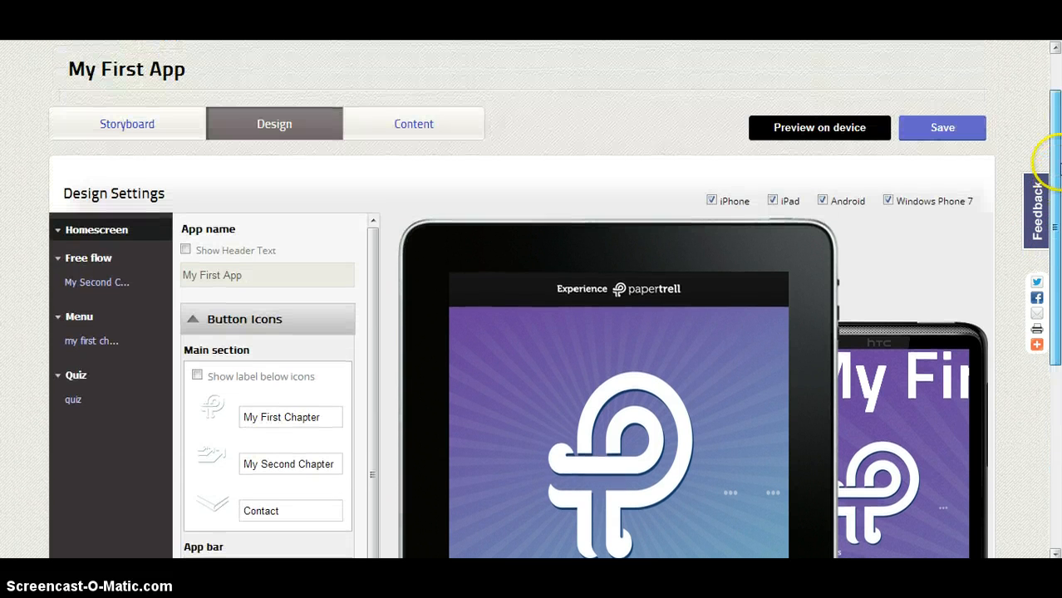
{"action": "left_click", "coordinate": [819, 125]}
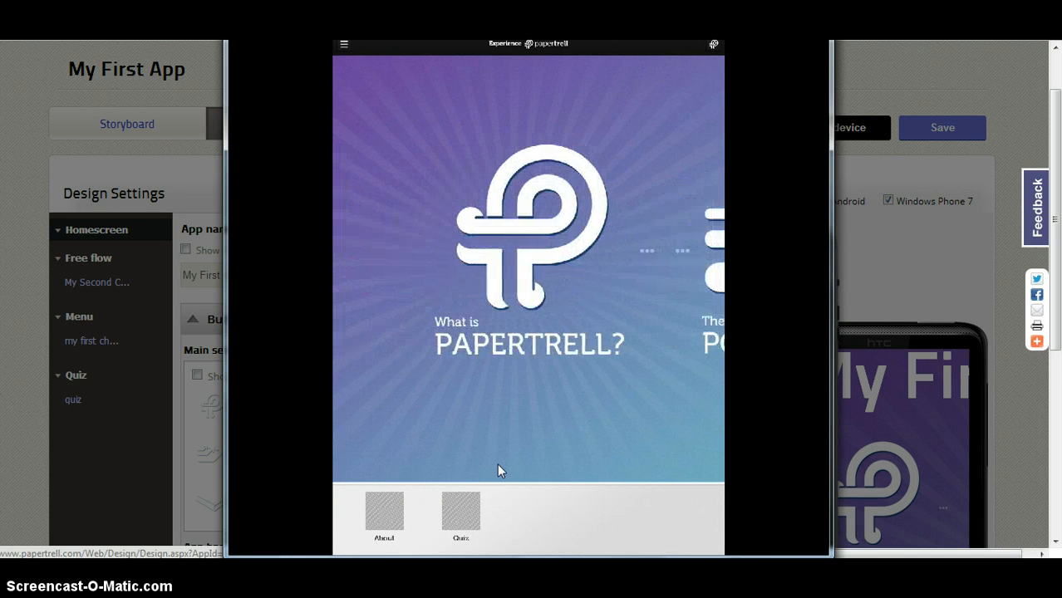
- Close the device preview and check the homescreen's header, icons and footer on the iPad mockup
{"action": "left_click", "coordinate": [500, 471]}
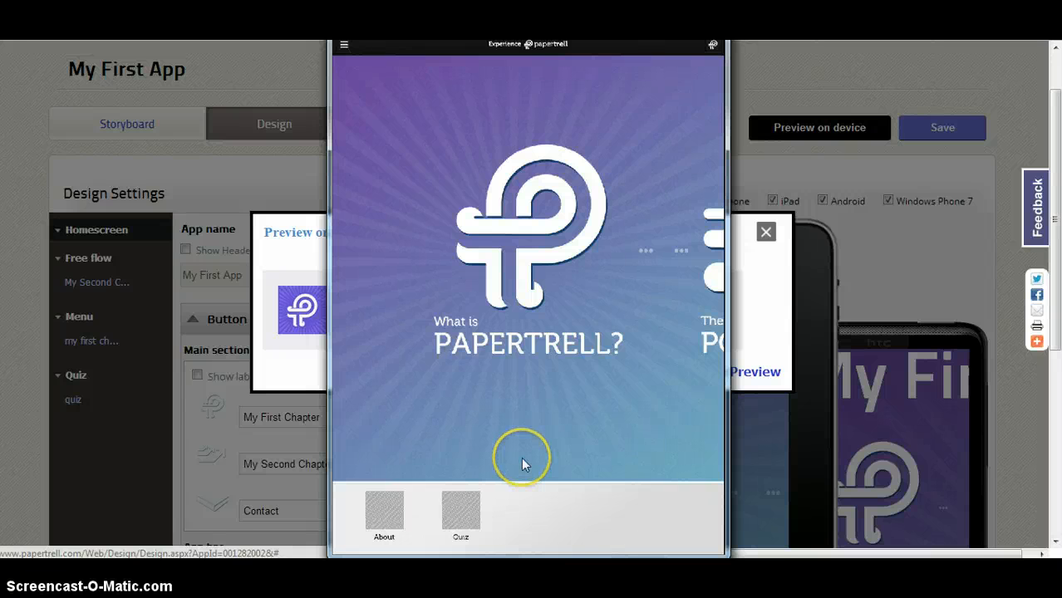
{"action": "left_click", "coordinate": [302, 381]}
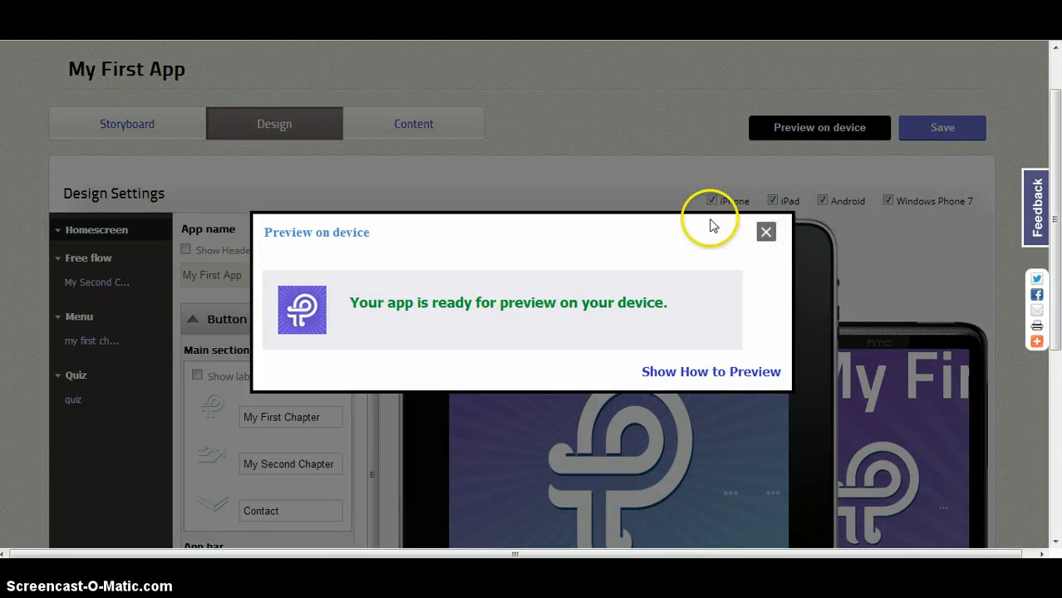
{"action": "left_click", "coordinate": [765, 232]}
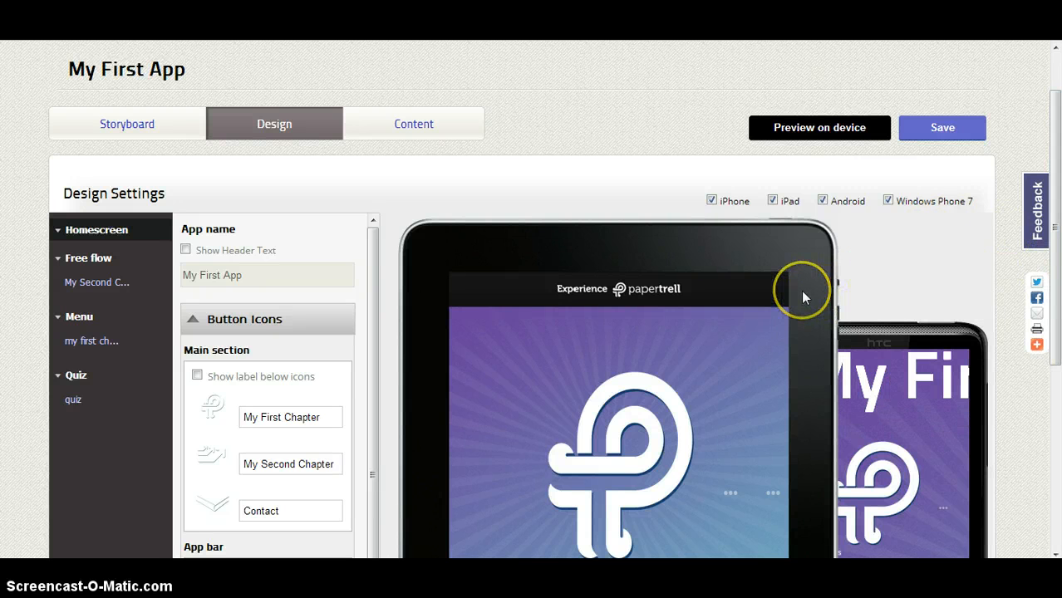
{"action": "scroll", "coordinate": [803, 293], "scroll_direction": "down", "scroll_amount": 1}
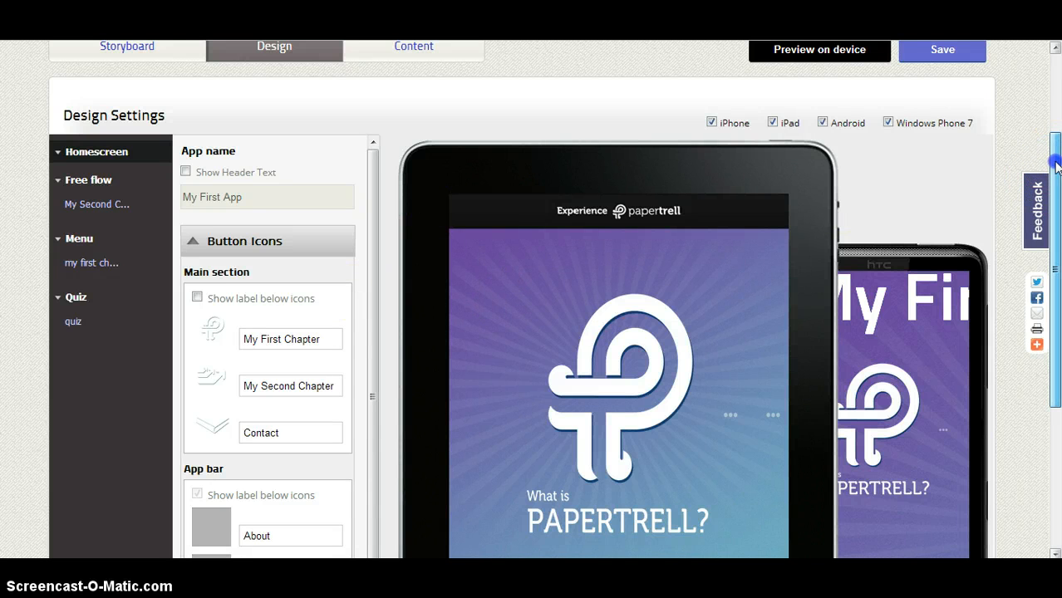
{"action": "left_click_drag", "start_coordinate": [1054, 208], "coordinate": [1056, 214]}
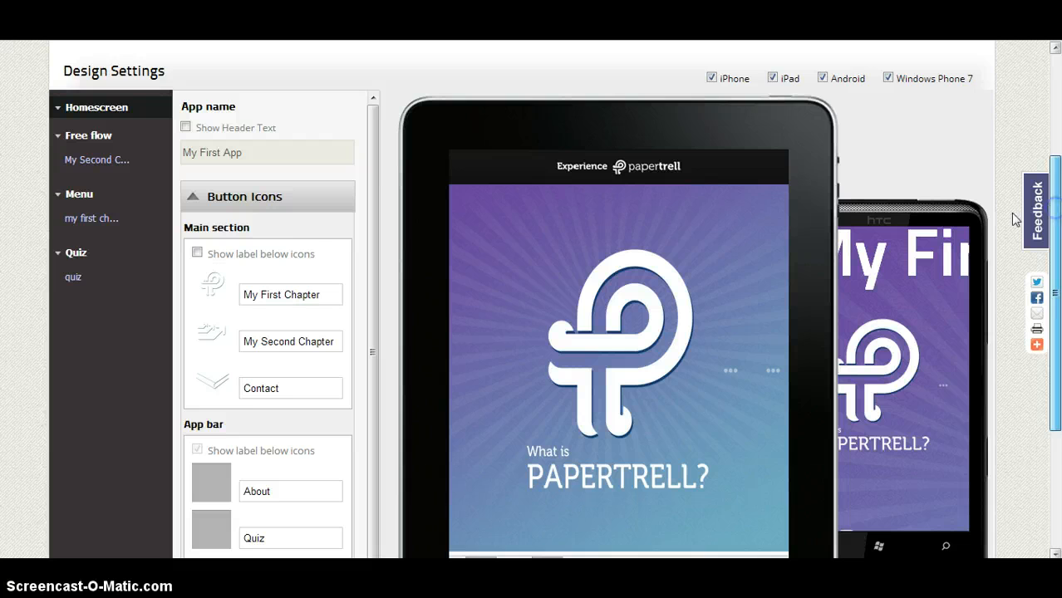
{"action": "scroll", "coordinate": [640, 237], "scroll_direction": "down", "scroll_amount": 1}
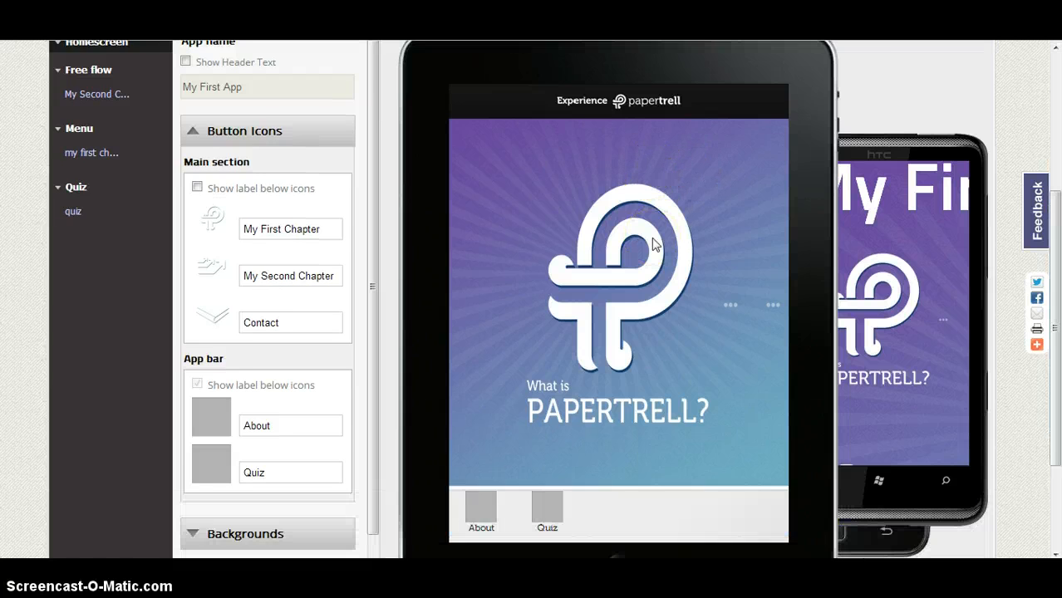
{"action": "scroll", "coordinate": [653, 246], "scroll_direction": "up", "scroll_amount": 1}
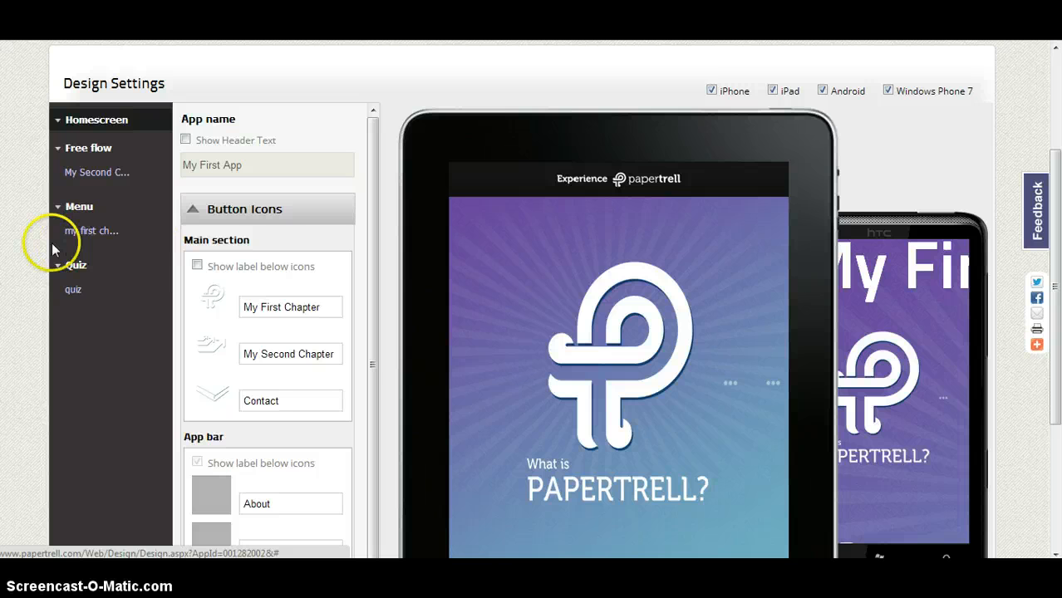
- Open the design settings of the my first chapter menu
{"action": "left_click", "coordinate": [77, 232]}
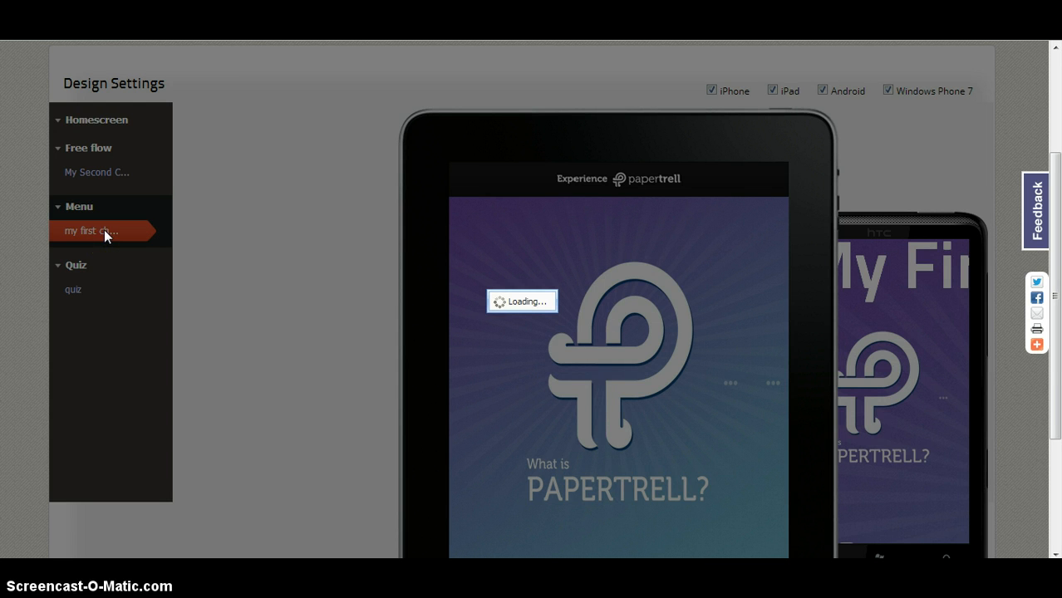
{"action": "left_click", "coordinate": [274, 287]}
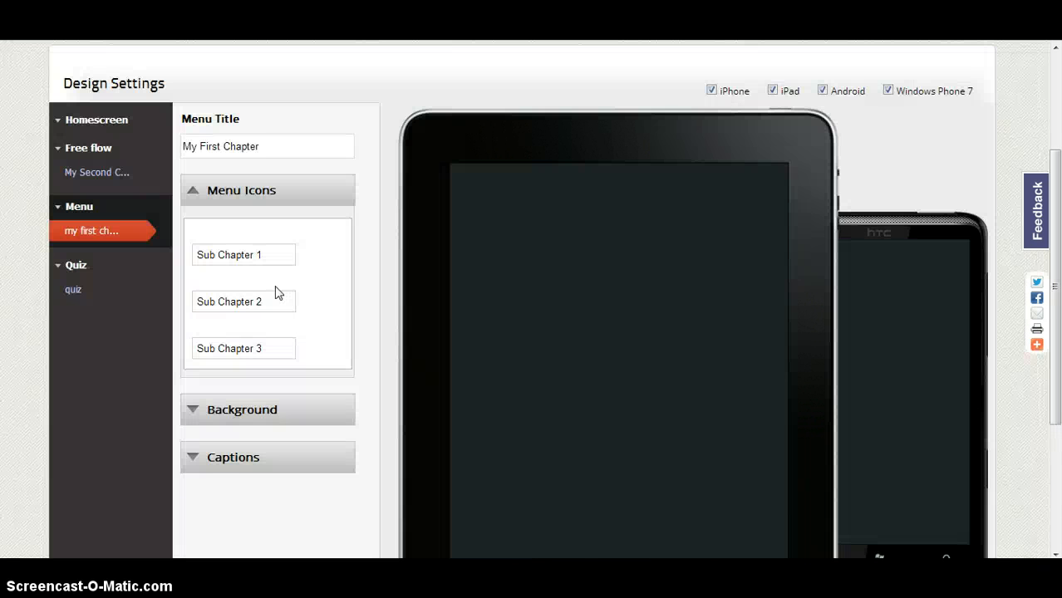
{"action": "left_click", "coordinate": [537, 326]}
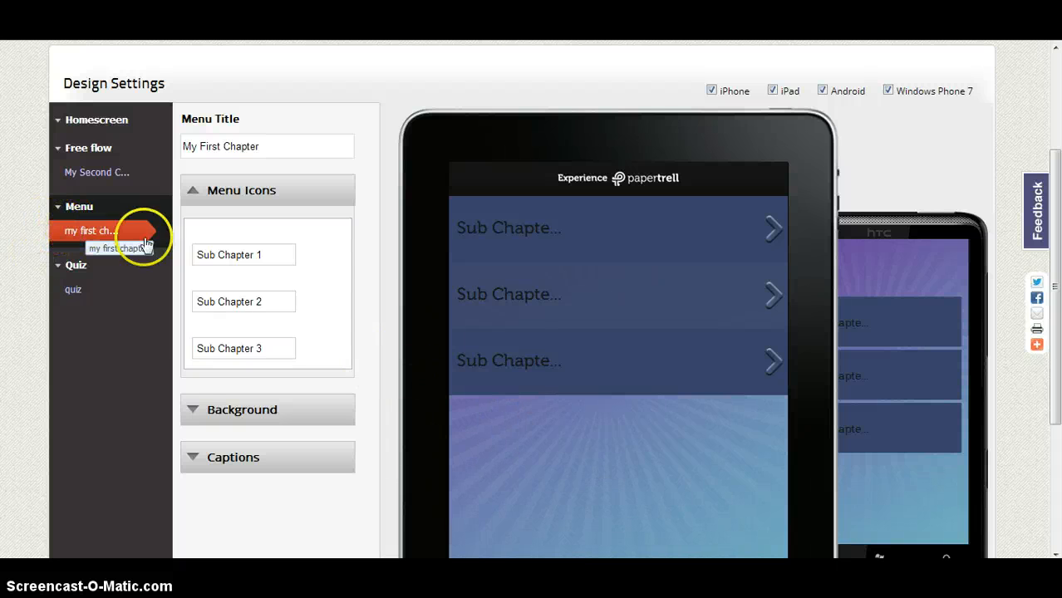
- Expand the menu's Background and Captions settings and examine the sub-chapter button layout on the device mockups
{"action": "left_click", "coordinate": [193, 412]}
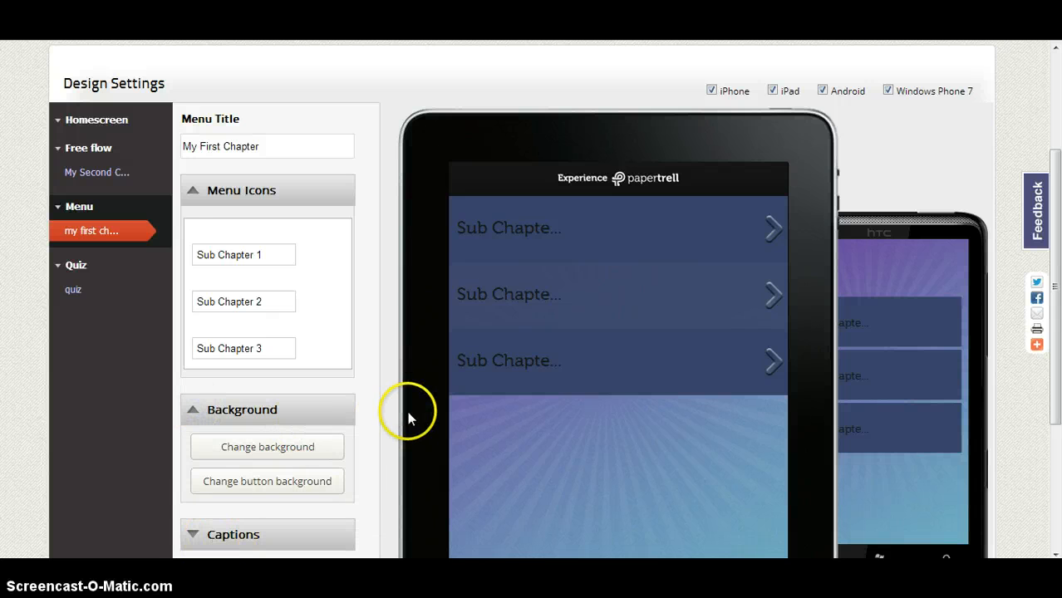
{"action": "scroll", "coordinate": [407, 412], "scroll_direction": "down", "scroll_amount": 2}
{"action": "left_click", "coordinate": [191, 457]}
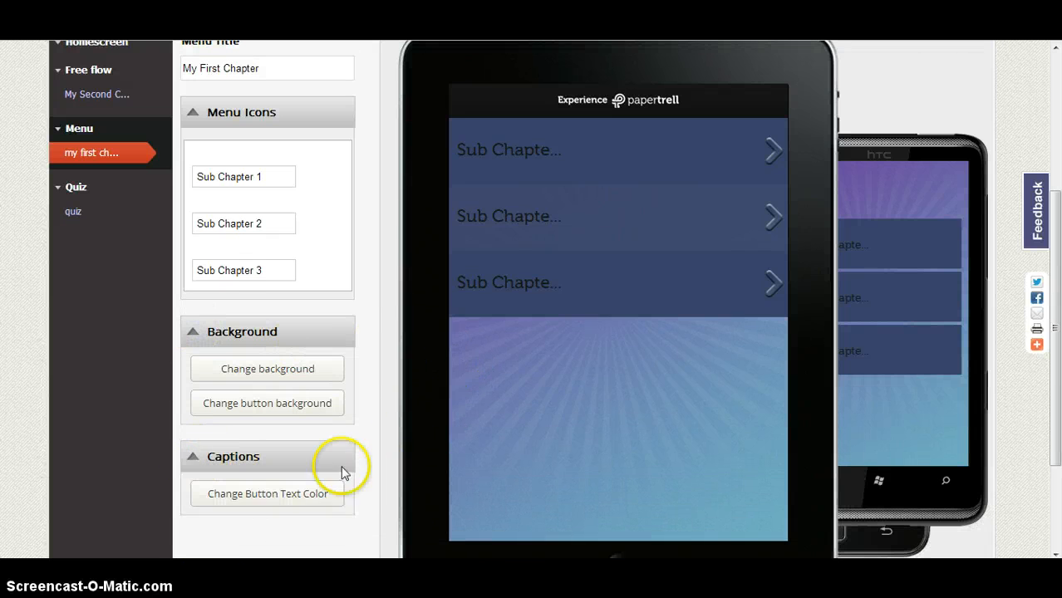
{"action": "scroll", "coordinate": [333, 470], "scroll_direction": "down", "scroll_amount": 2}
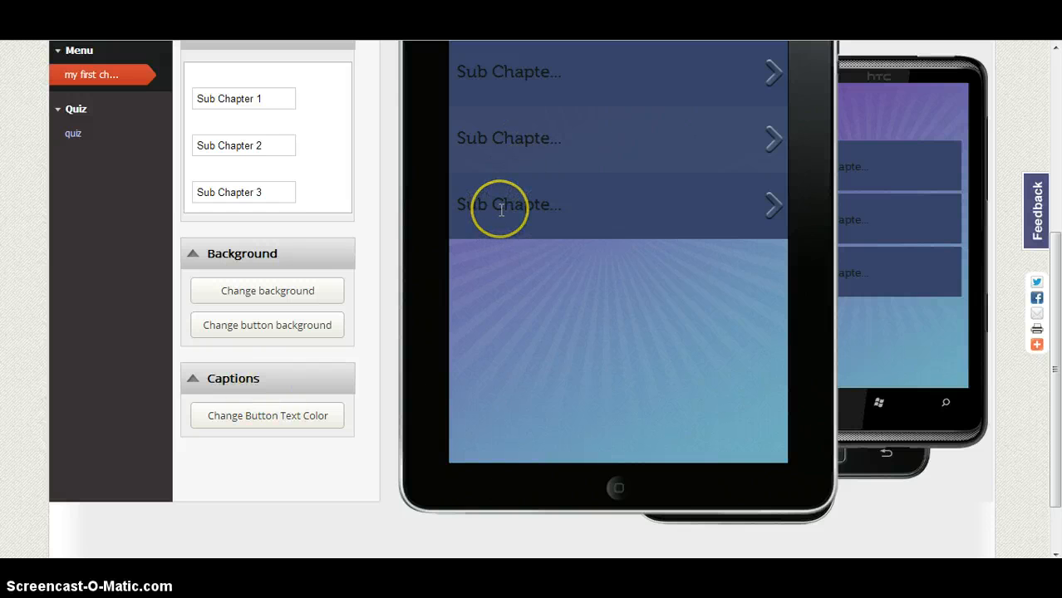
{"action": "scroll", "coordinate": [428, 245], "scroll_direction": "up", "scroll_amount": 4}
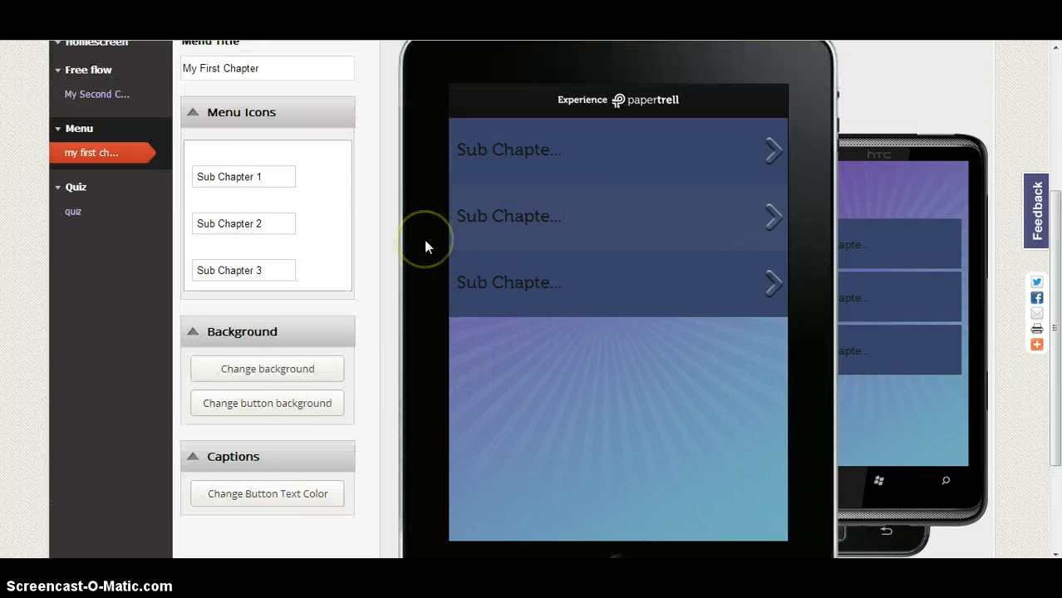
{"action": "scroll", "coordinate": [426, 246], "scroll_direction": "up", "scroll_amount": 2}
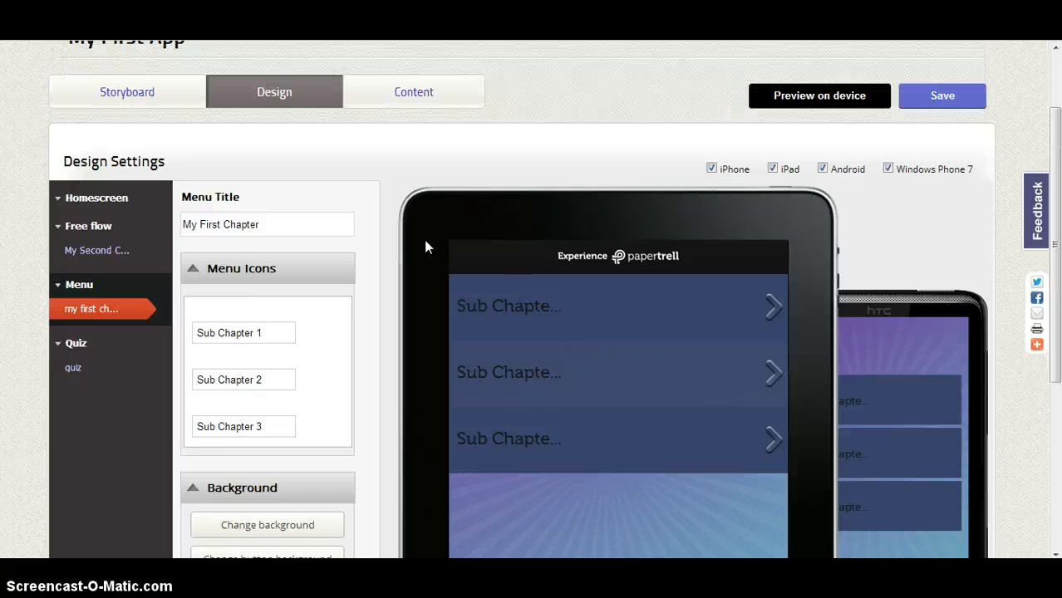
{"action": "scroll", "coordinate": [426, 247], "scroll_direction": "up", "scroll_amount": 2}
{"action": "scroll", "coordinate": [426, 246], "scroll_direction": "down", "scroll_amount": 2}
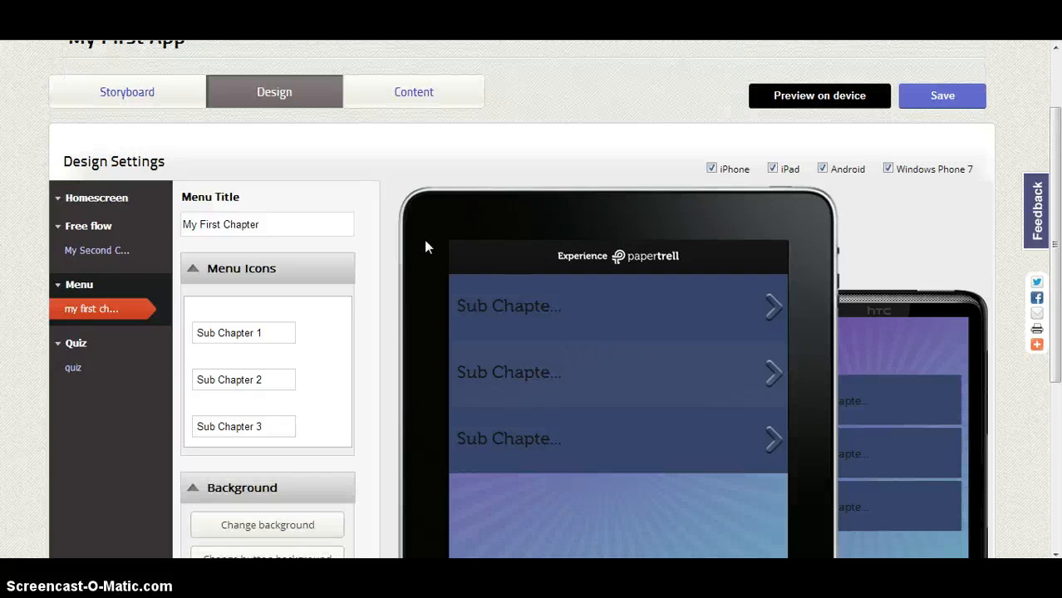